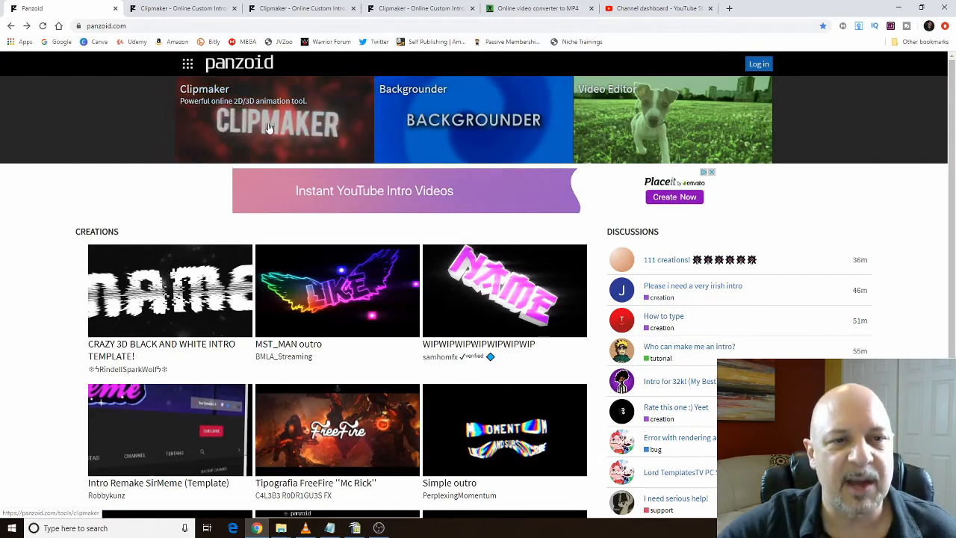
# Open the full Panzoid creations gallery and filter it to the clipmaker tool and the title category.
pyautogui.scroll(-3, 213, 160)
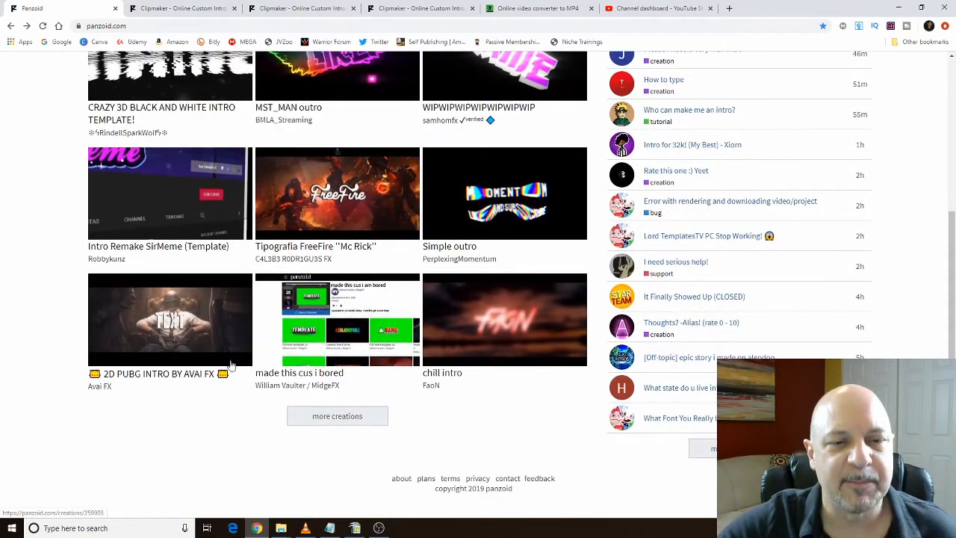
pyautogui.click(335, 416)
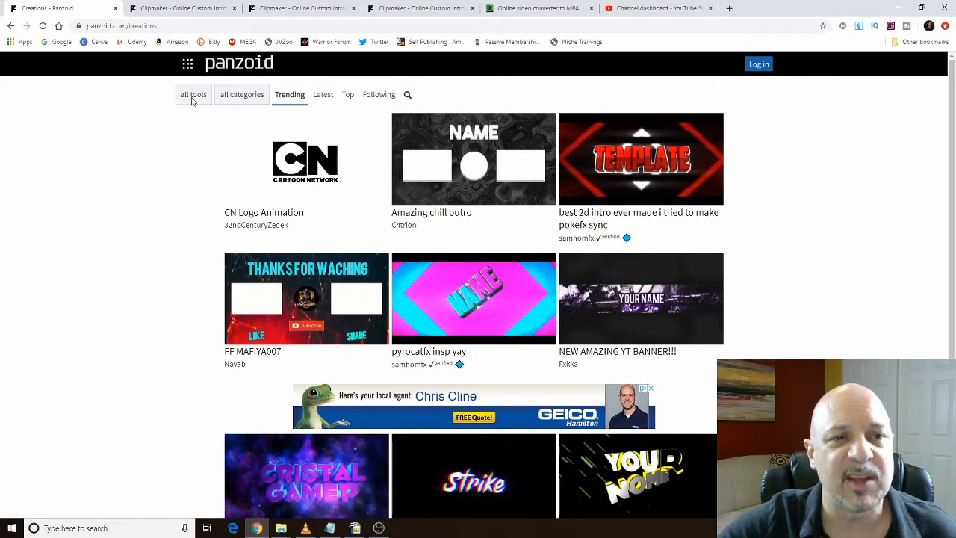
pyautogui.click(192, 97)
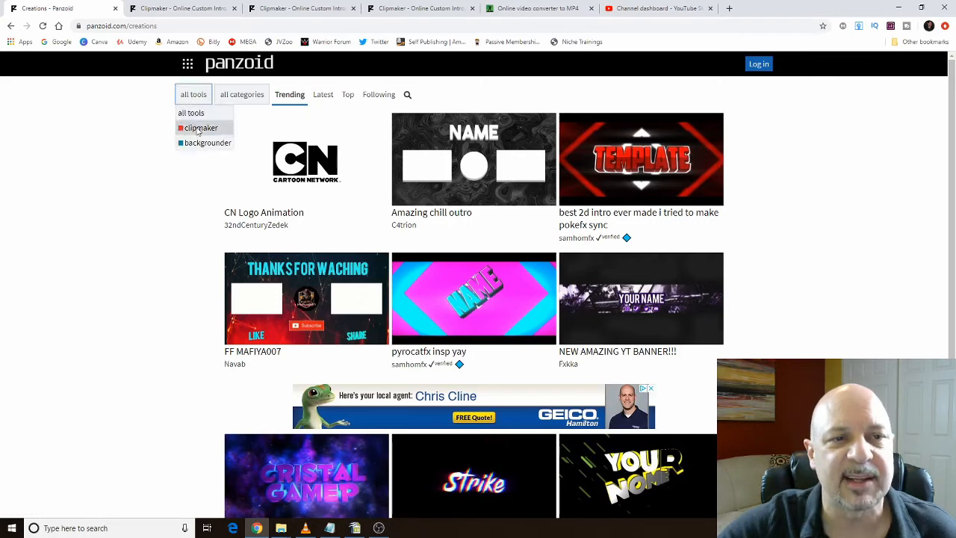
pyautogui.click(198, 129)
pyautogui.click(247, 96)
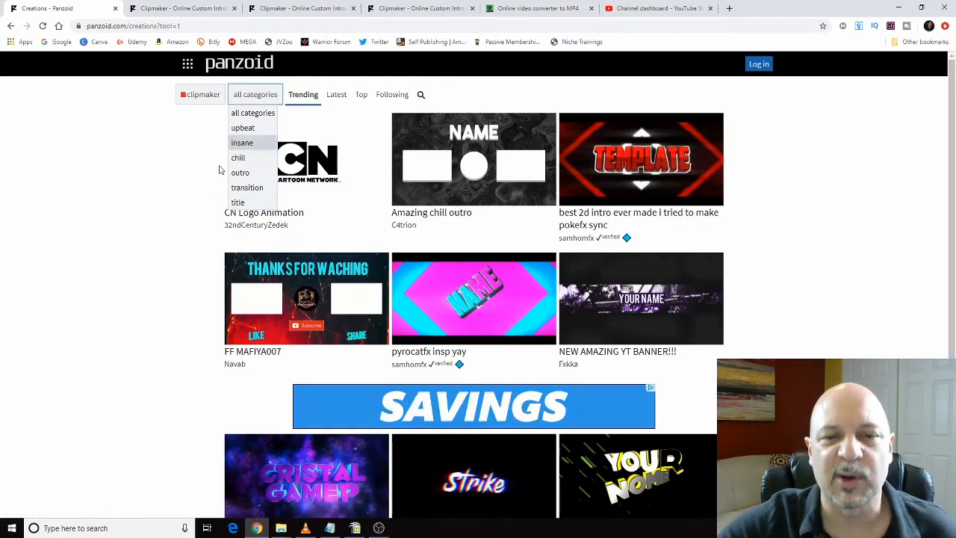
pyautogui.click(238, 203)
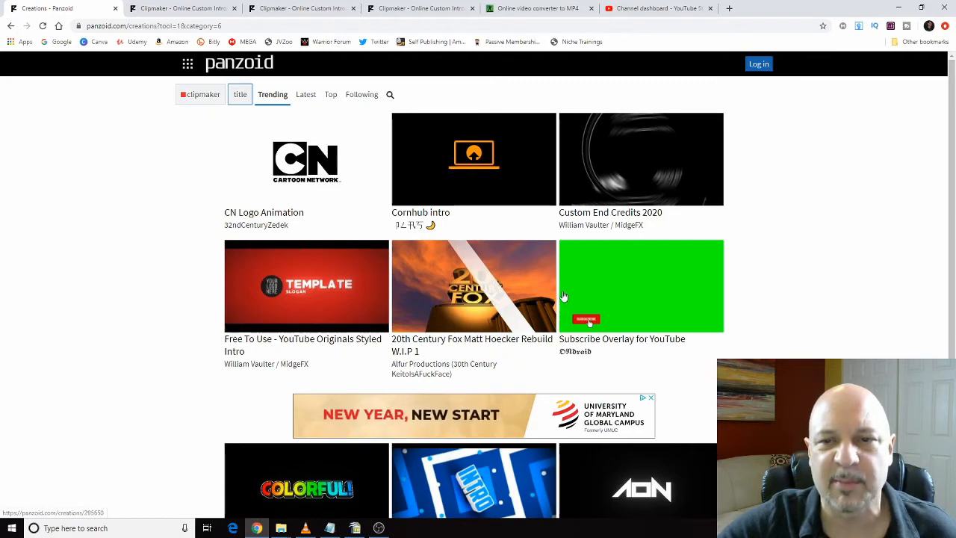
# Browse the trending title templates and open "custom logo for omega" in Clipmaker.
pyautogui.scroll(-3, 564, 299)
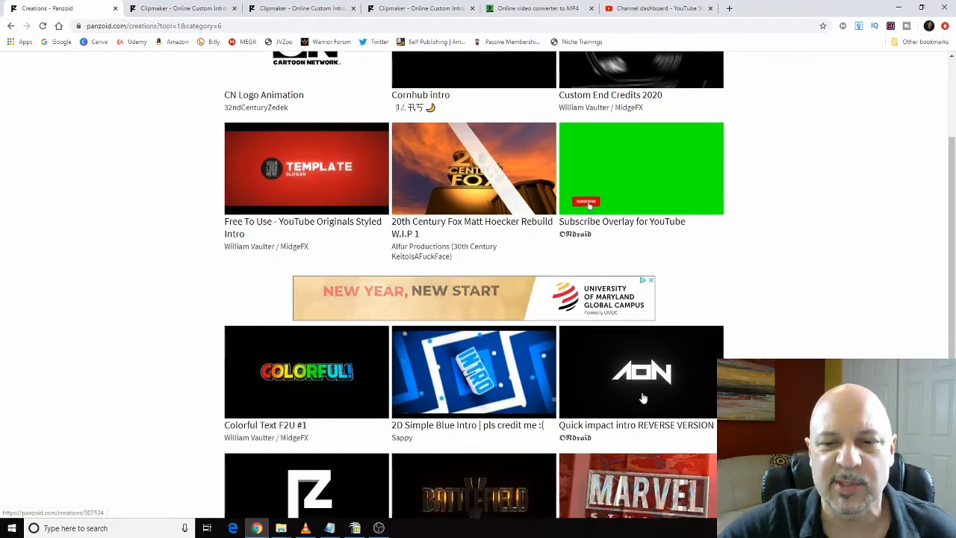
pyautogui.scroll(-1, 643, 398)
pyautogui.scroll(2, 351, 299)
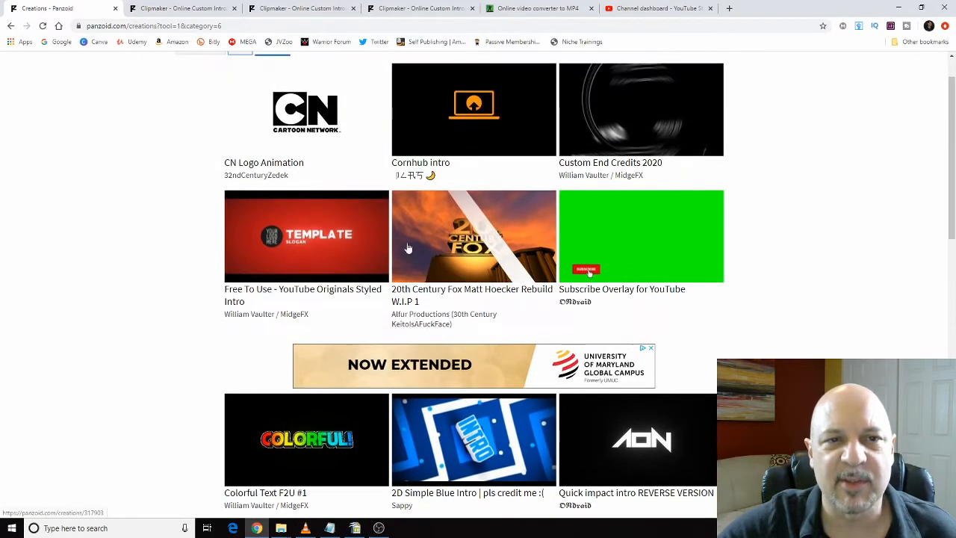
pyautogui.scroll(1, 485, 261)
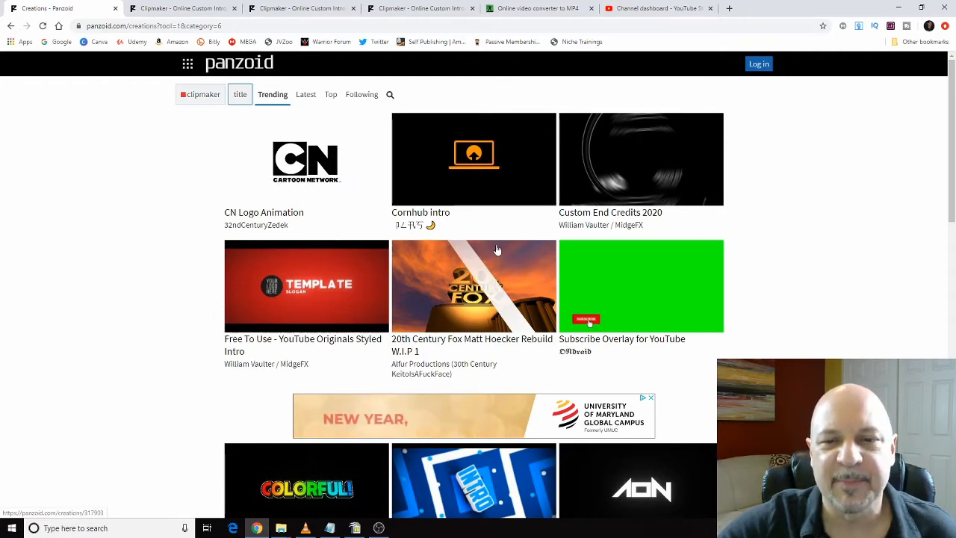
pyautogui.scroll(-3, 493, 201)
pyautogui.scroll(-2, 579, 225)
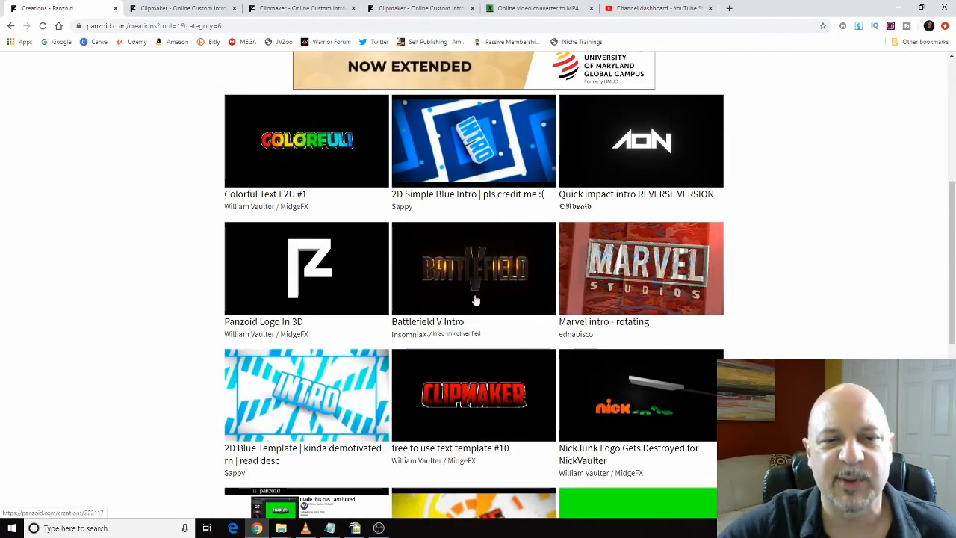
pyautogui.scroll(-4, 411, 265)
pyautogui.scroll(-5, 502, 257)
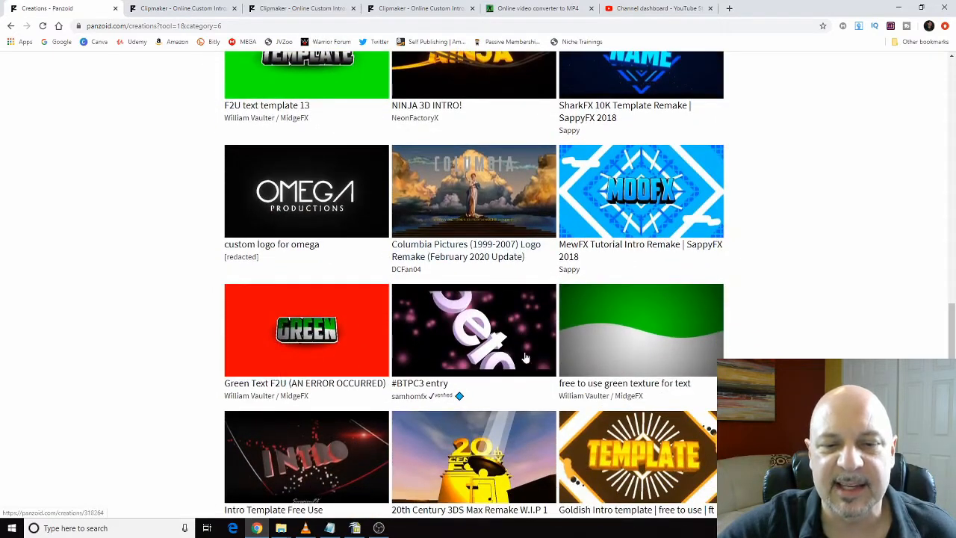
pyautogui.click(301, 203)
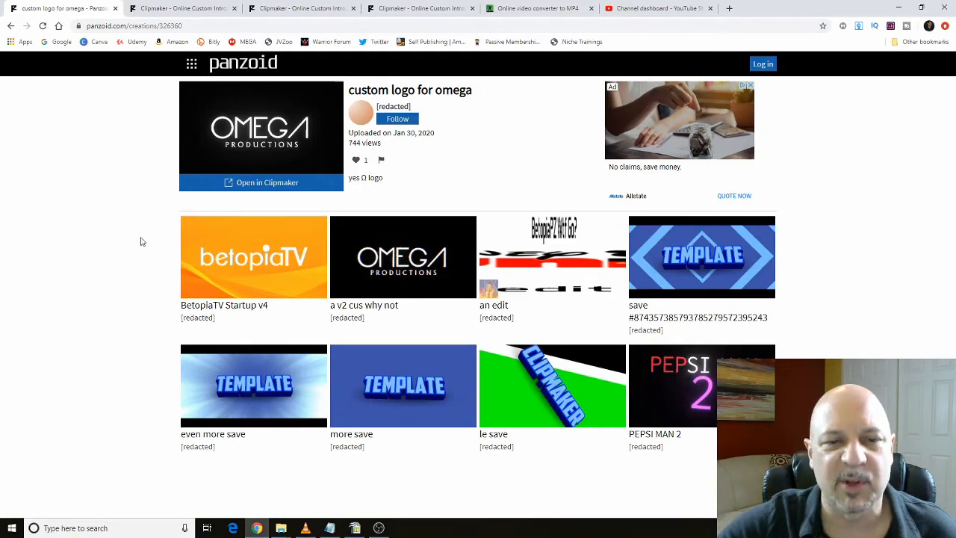
pyautogui.click(257, 186)
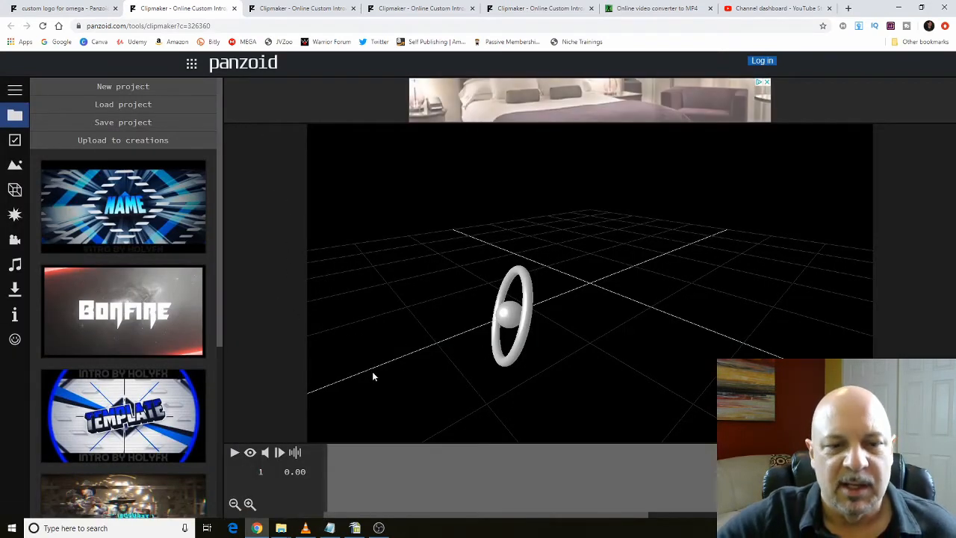
# Preview the Omega Productions intro through the camera view, then stop playback.
pyautogui.click(251, 456)
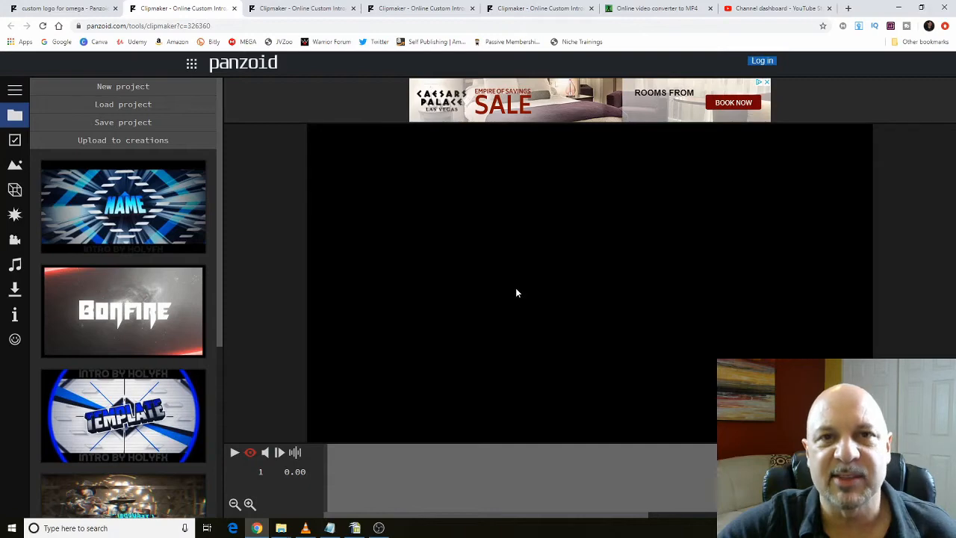
pyautogui.click(234, 454)
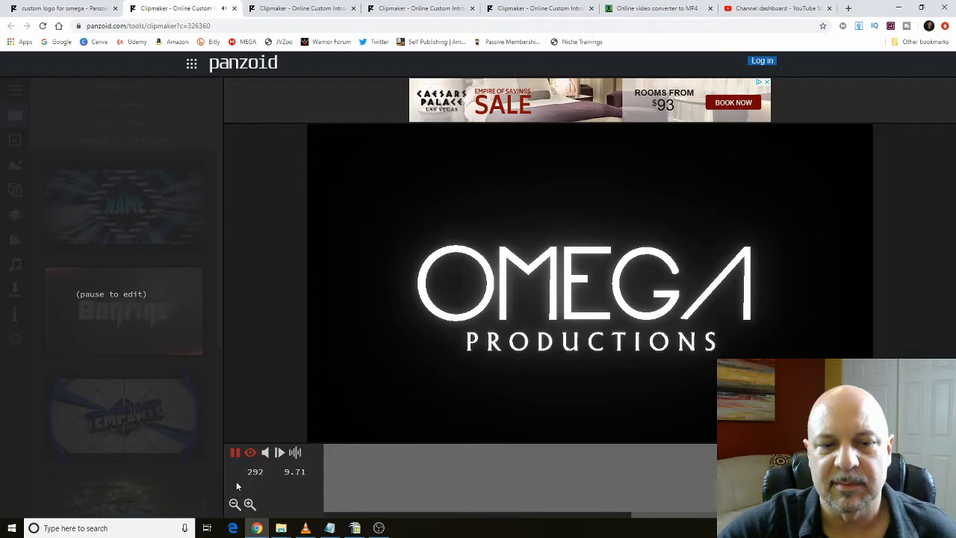
pyautogui.click(235, 452)
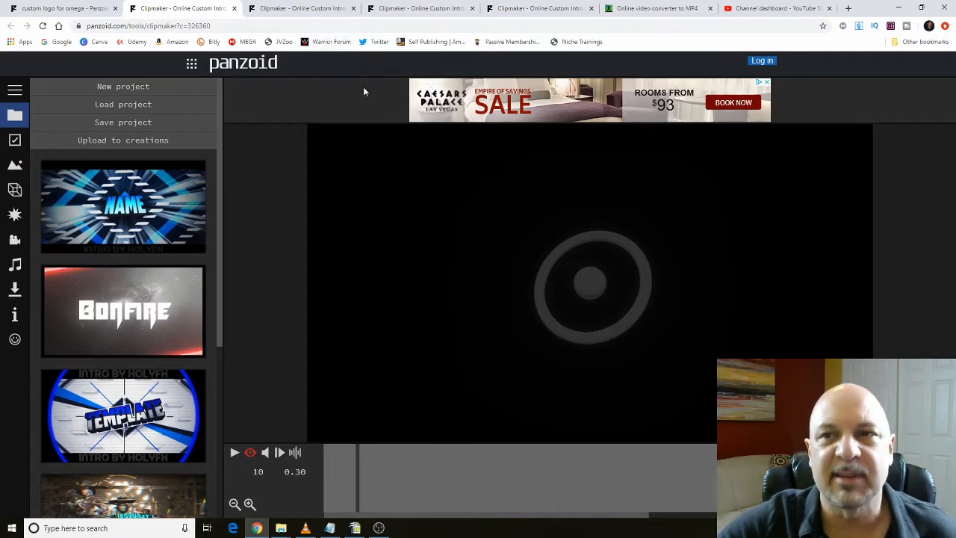
# Switch to the already open YOURNAME intro project and play its animation in camera view.
pyautogui.click(318, 10)
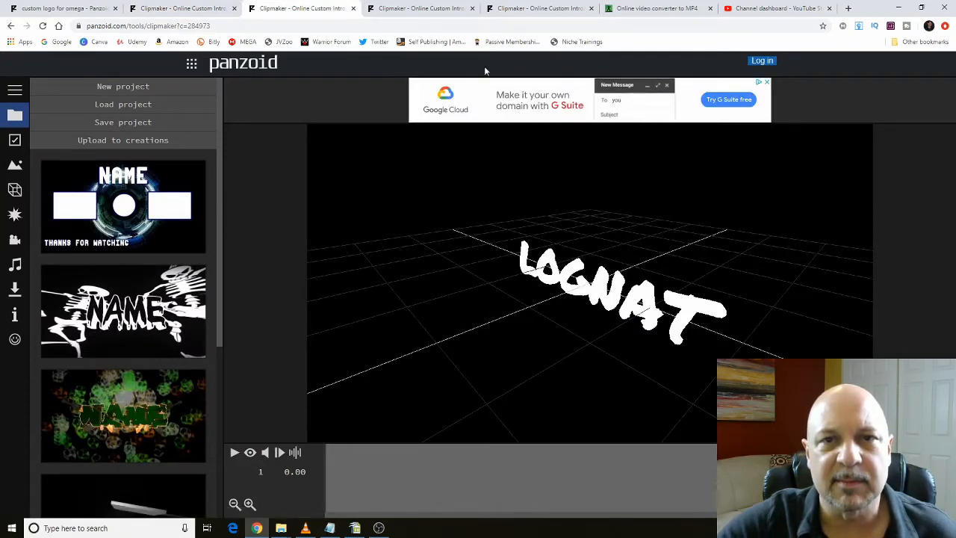
pyautogui.click(541, 8)
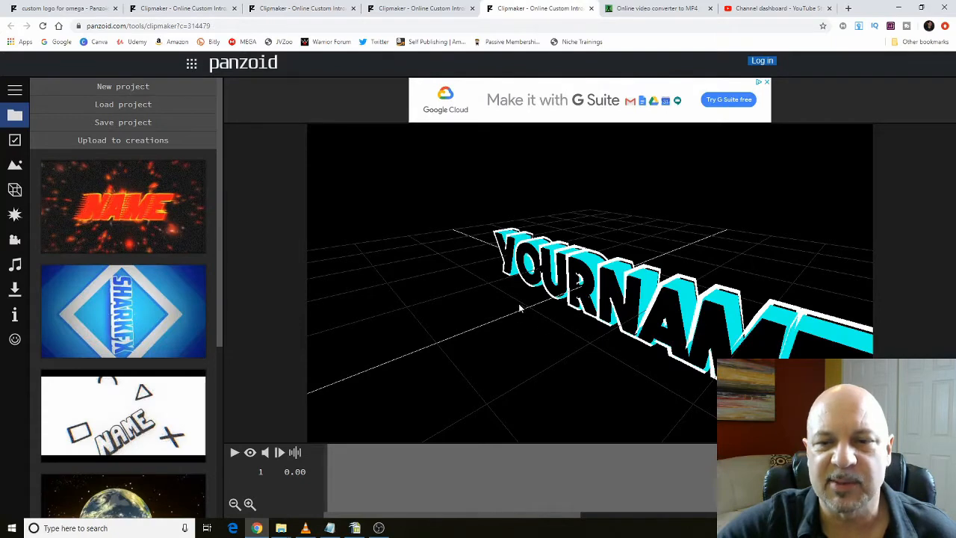
pyautogui.click(250, 452)
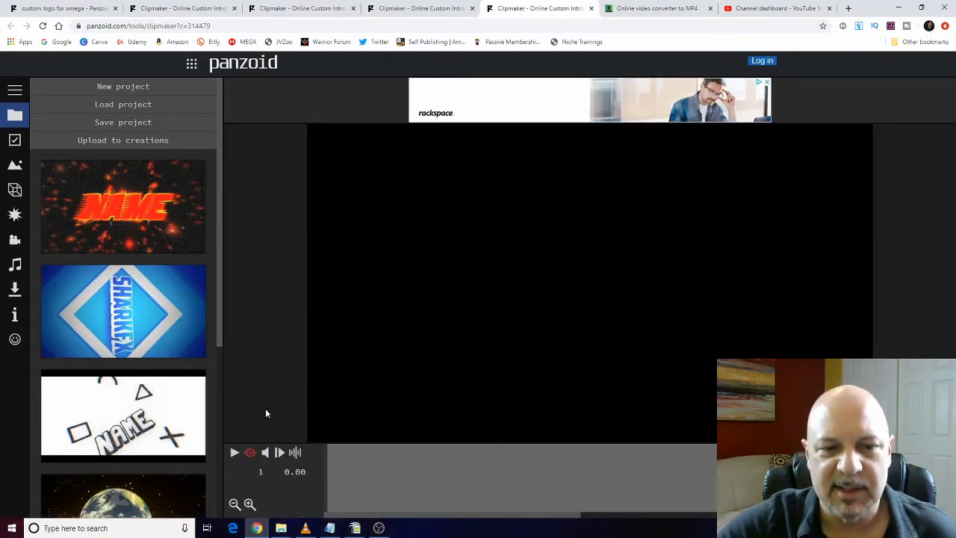
pyautogui.click(233, 453)
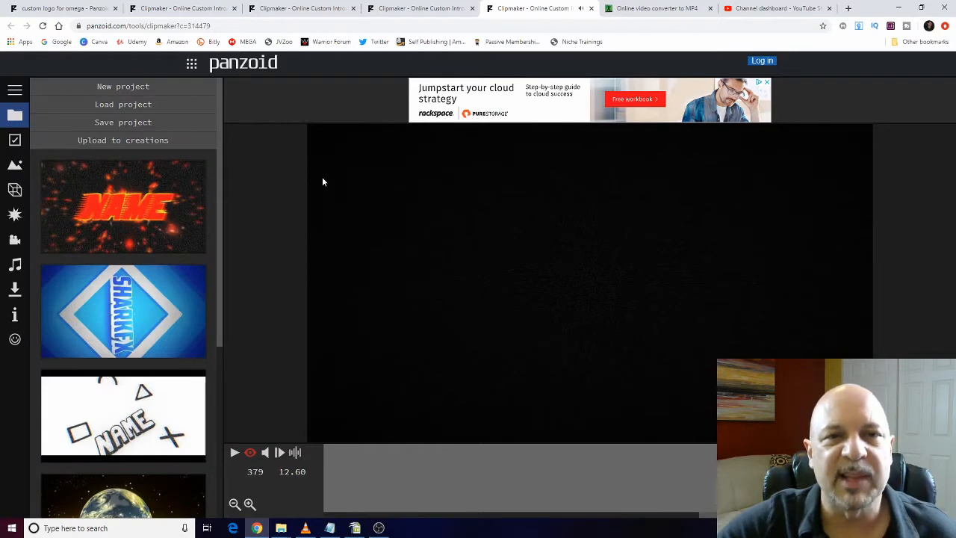
# Play the already open "template slogan" intro project in camera view and stop it.
pyautogui.click(250, 454)
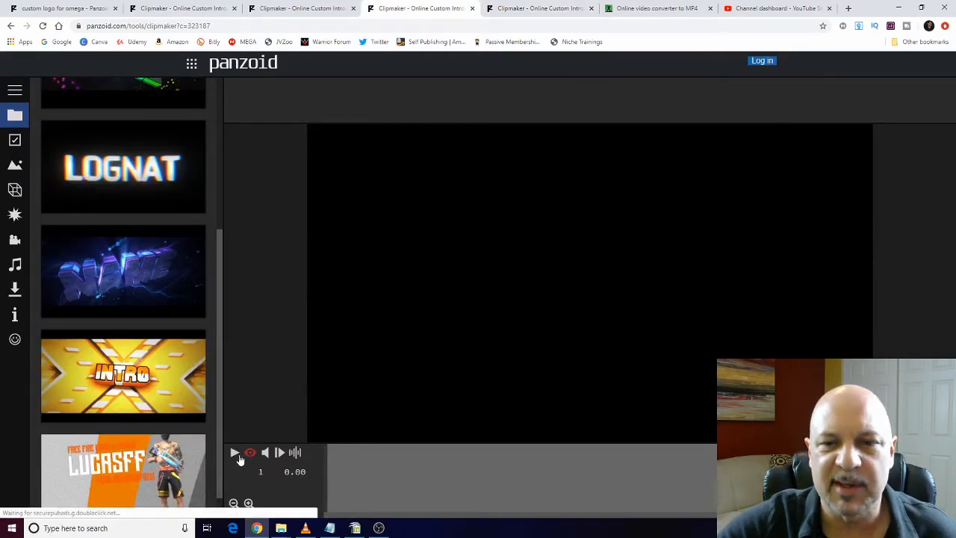
pyautogui.click(235, 454)
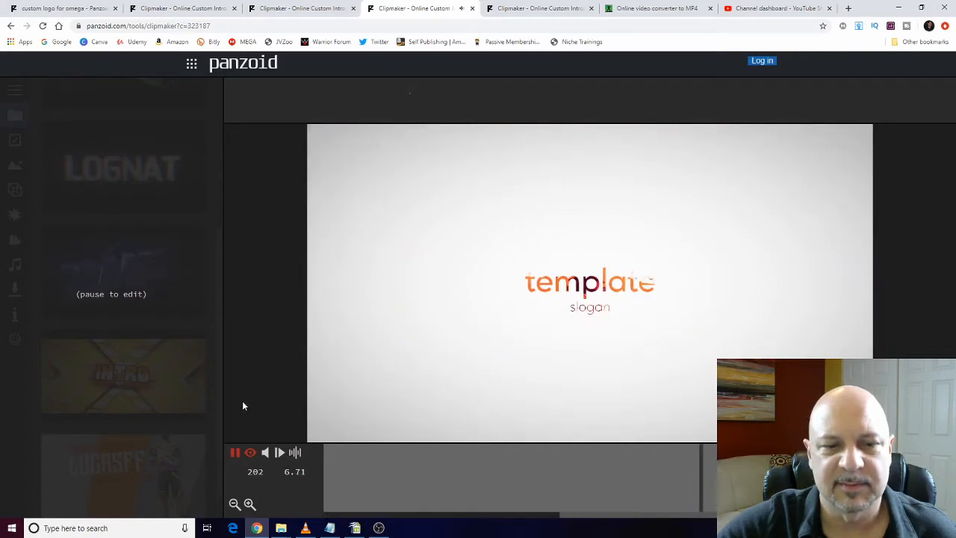
pyautogui.click(235, 453)
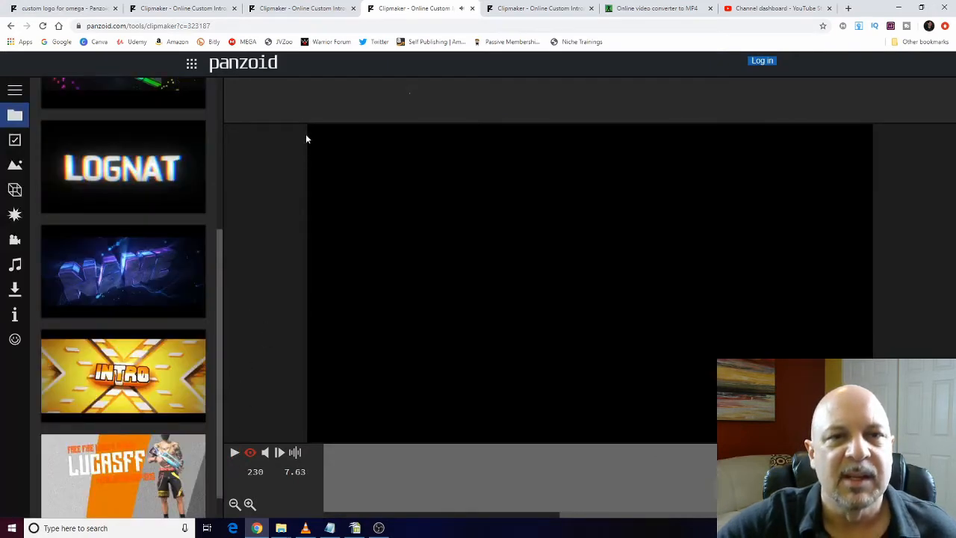
# Switch to the already open LOGNAT intro project, play its animation in camera view and pause it.
pyautogui.click(305, 12)
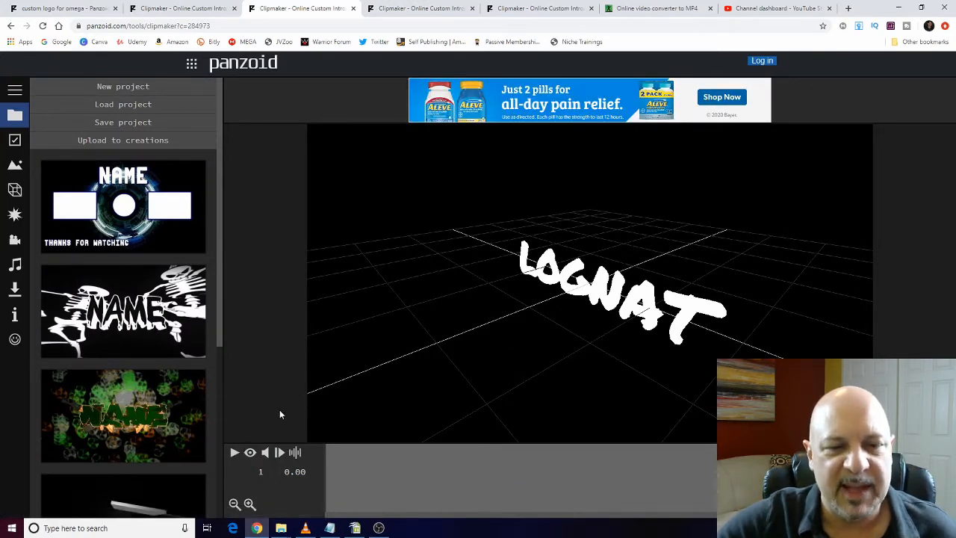
pyautogui.click(249, 453)
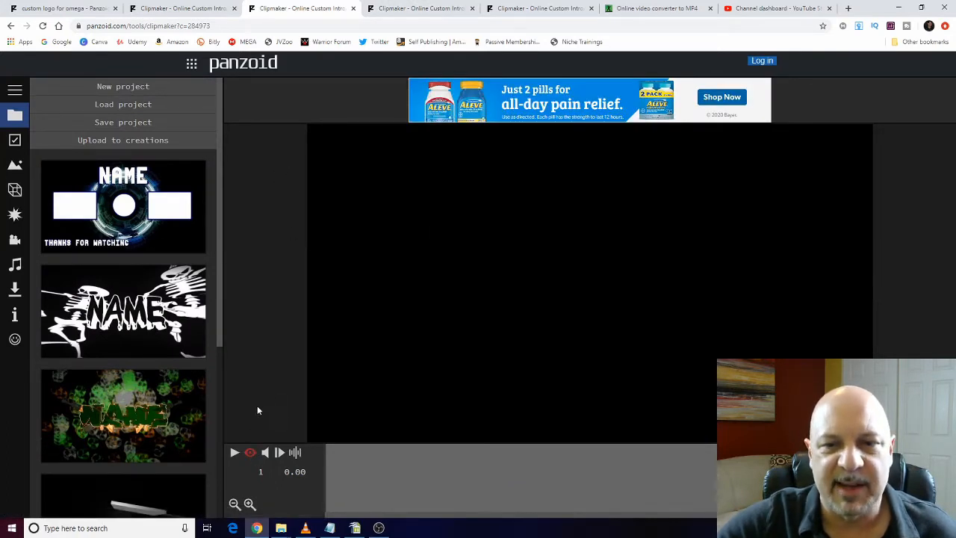
pyautogui.click(234, 453)
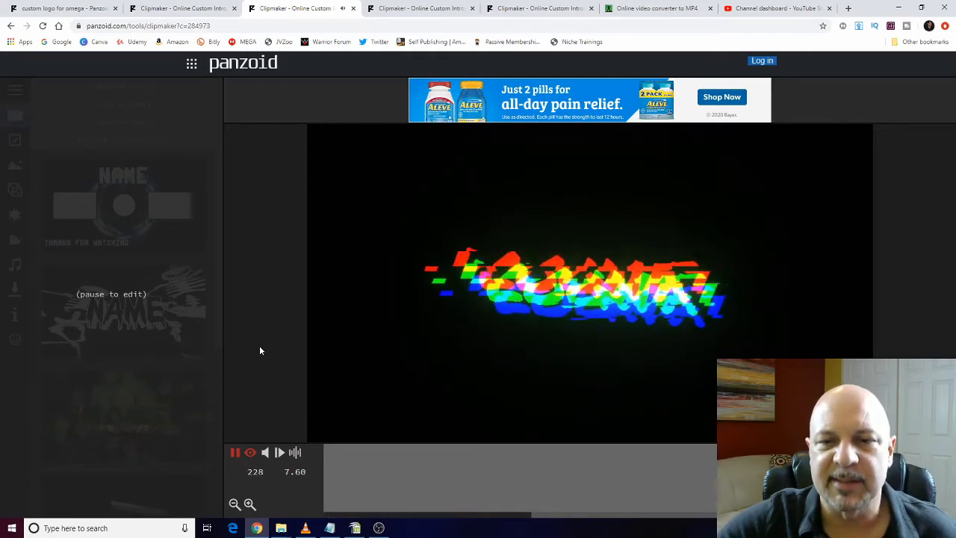
pyautogui.click(233, 453)
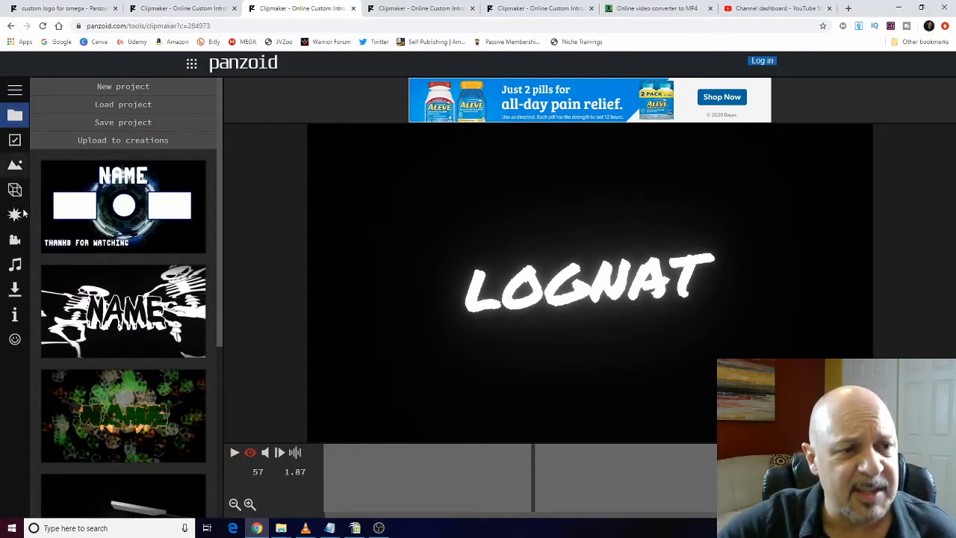
# Set the LOGNAT project's frame rate to 60 in the basic settings.
pyautogui.click(15, 139)
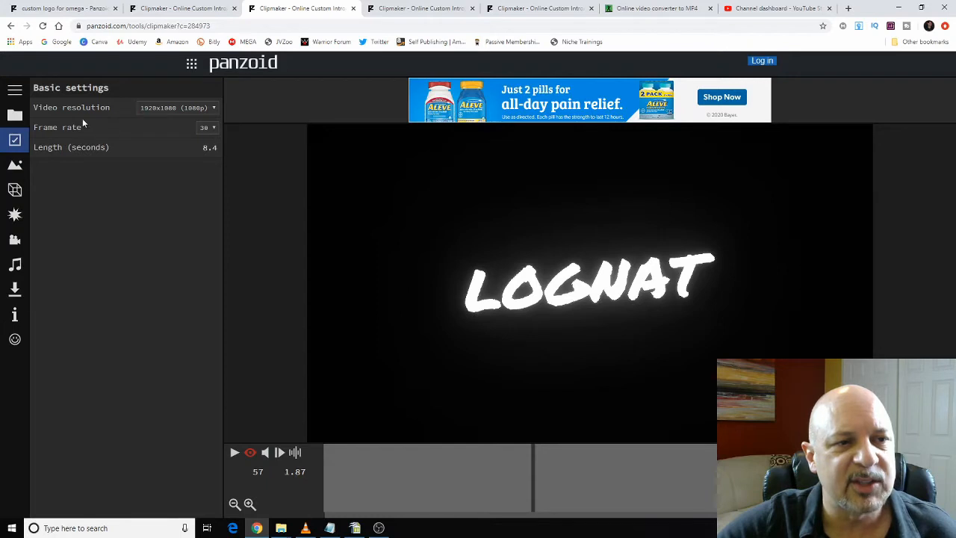
pyautogui.click(208, 128)
pyautogui.click(206, 149)
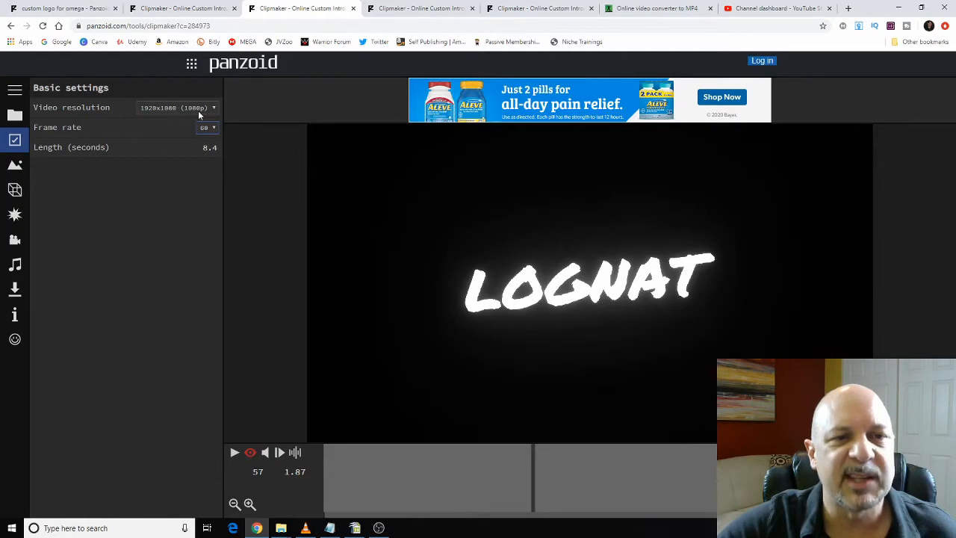
# Replace the LOGNAT text object's wording with "Welcome To My Video" and set its size height to 11.
pyautogui.click(17, 191)
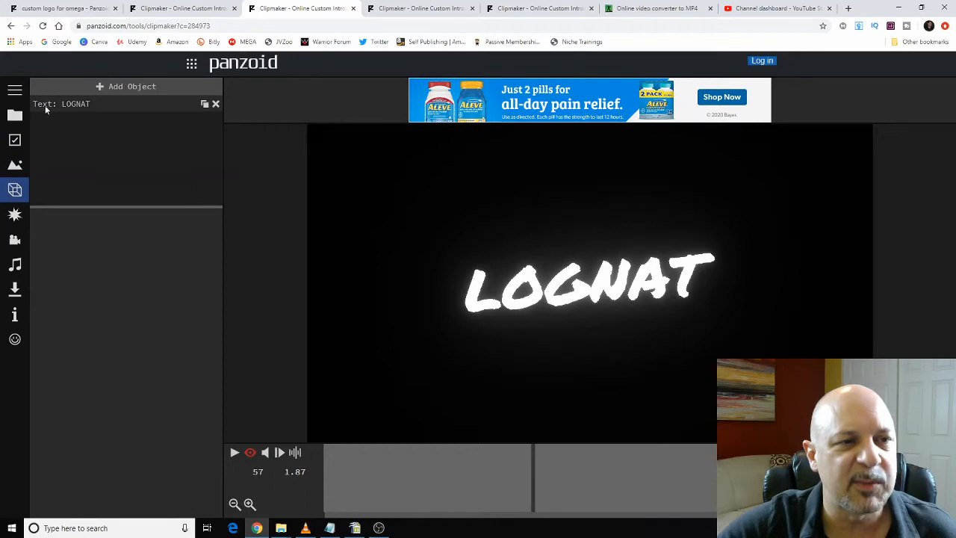
pyautogui.click(83, 106)
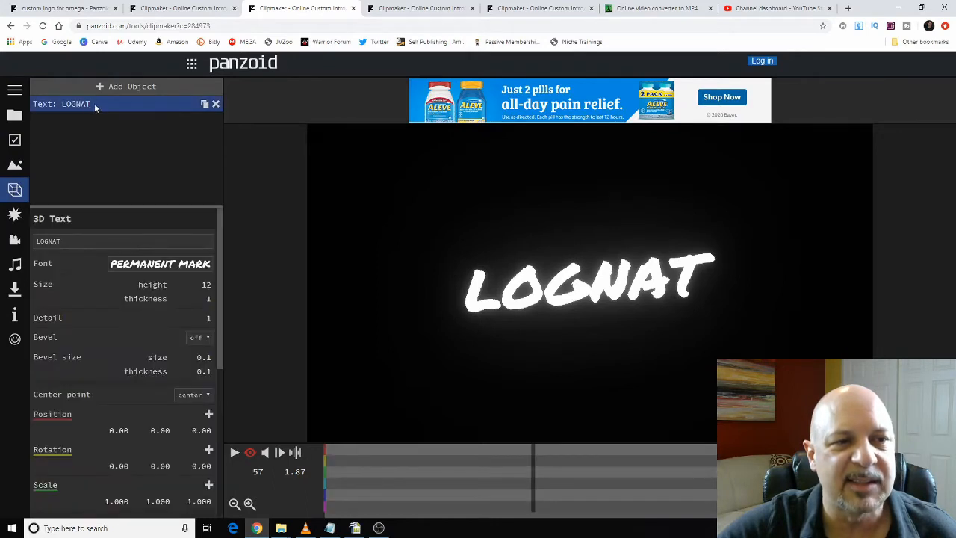
pyautogui.click(75, 241)
pyautogui.moveTo(71, 241); pyautogui.dragTo(33, 242)
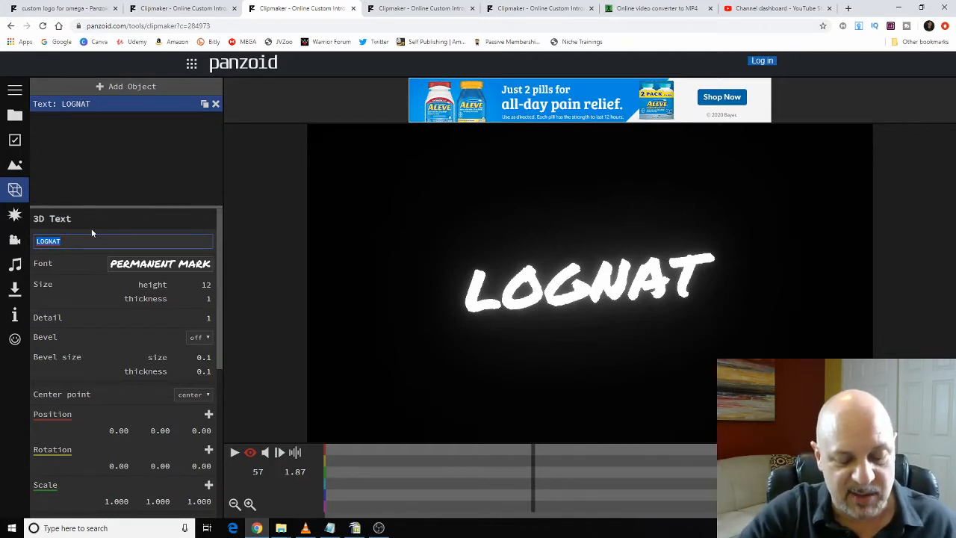
pyautogui.write('Welcome ')
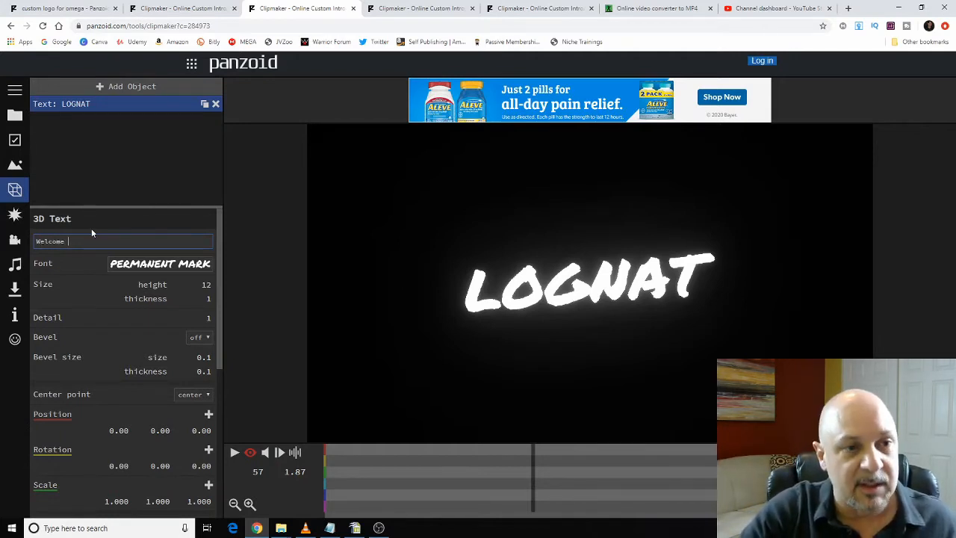
pyautogui.write('To My Video')
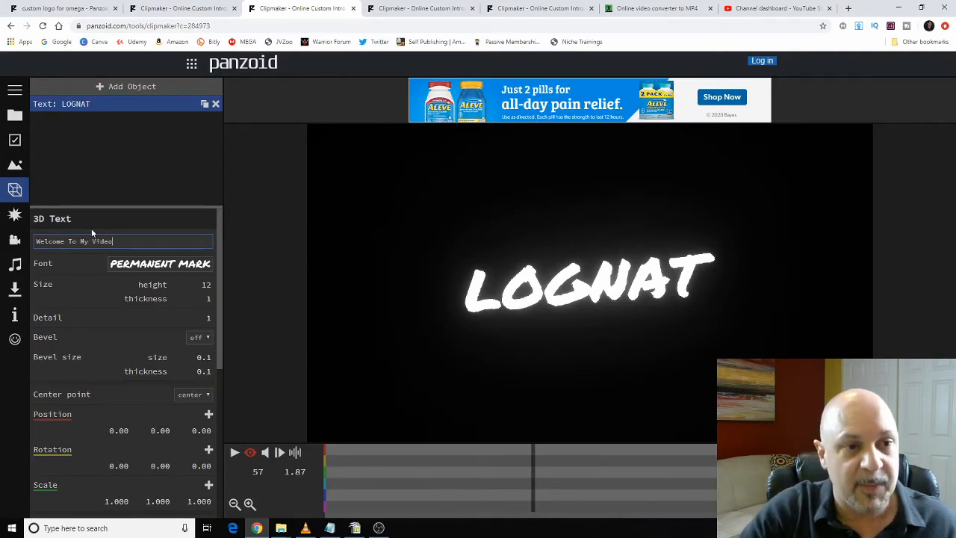
pyautogui.press('Tab')
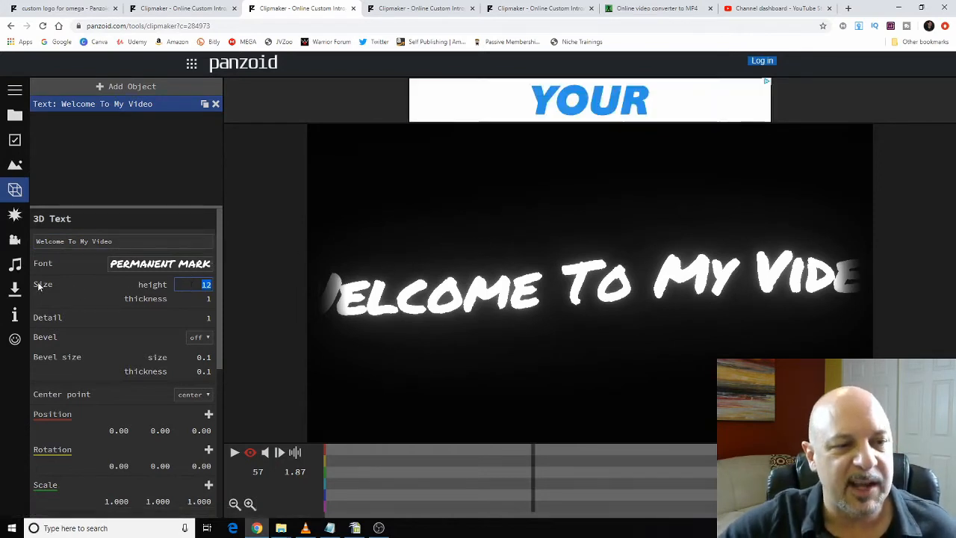
pyautogui.write('11')
pyautogui.press('Tab')
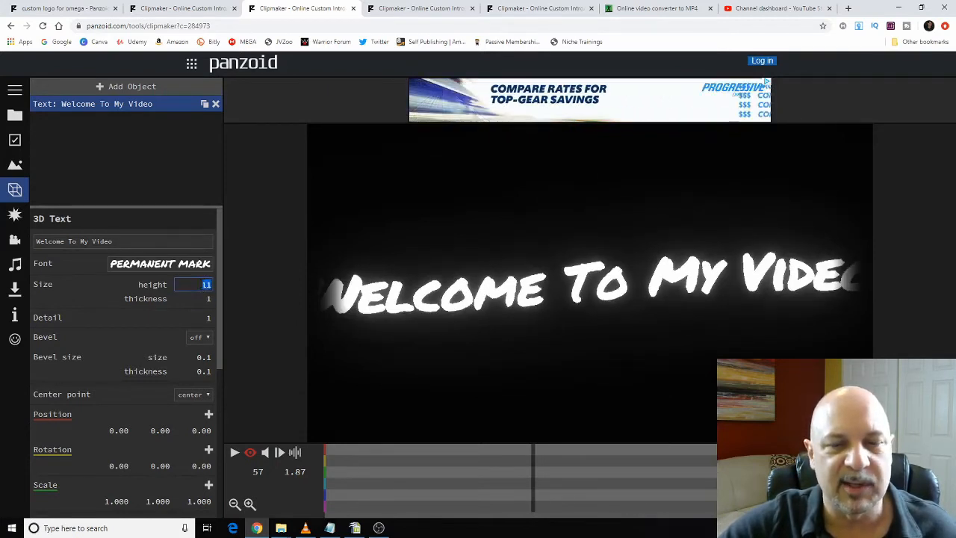
# Set the "Welcome To My Video" text's size height to 10, preview the animation and pause it.
pyautogui.click(202, 286)
pyautogui.write('10')
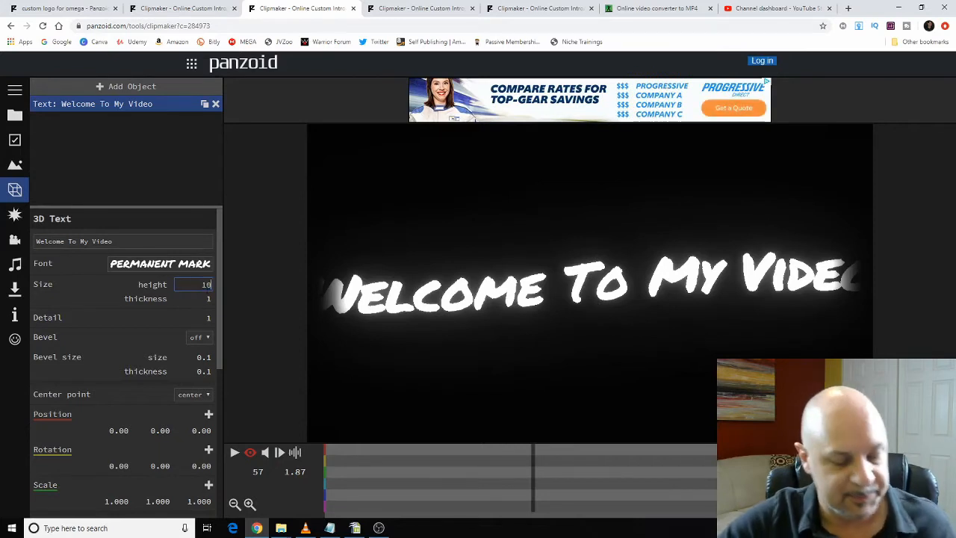
pyautogui.press('Tab')
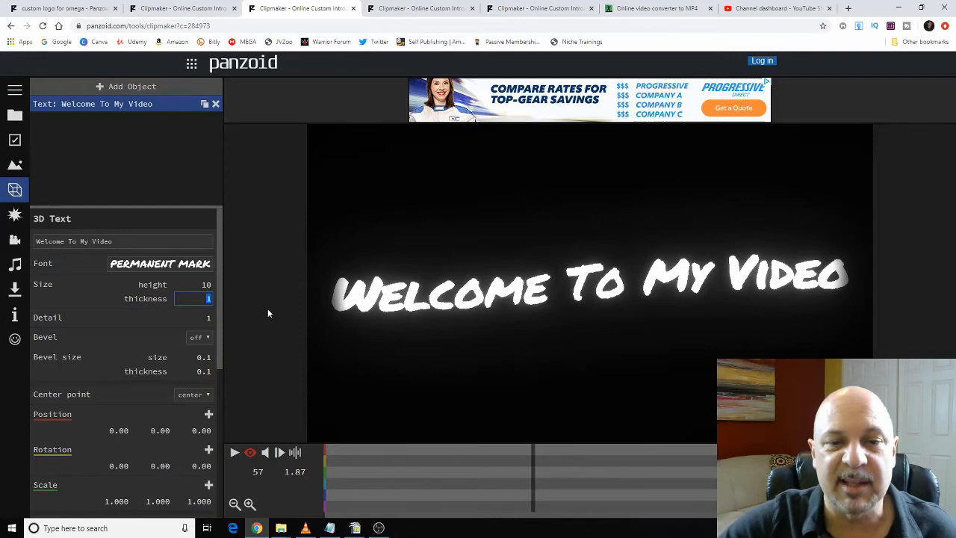
pyautogui.click(233, 452)
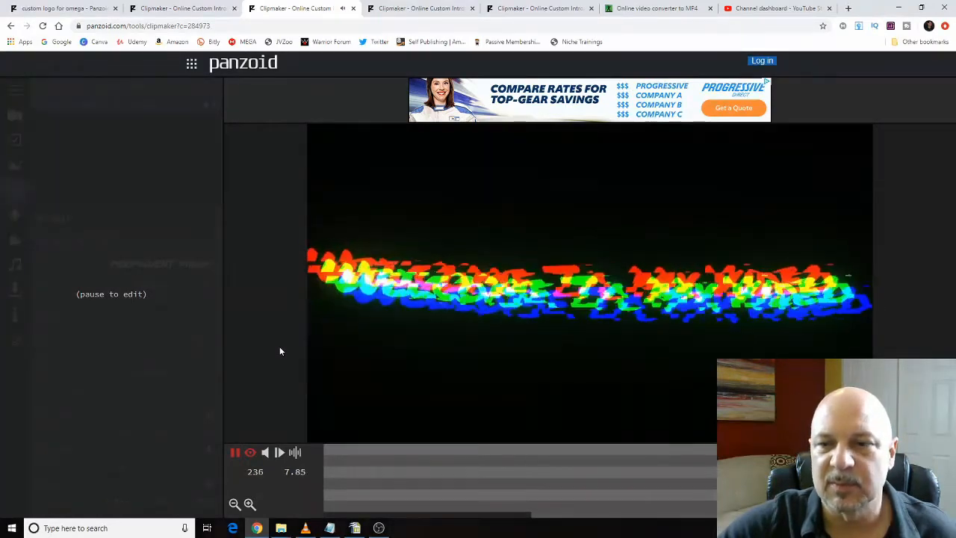
pyautogui.press('space')
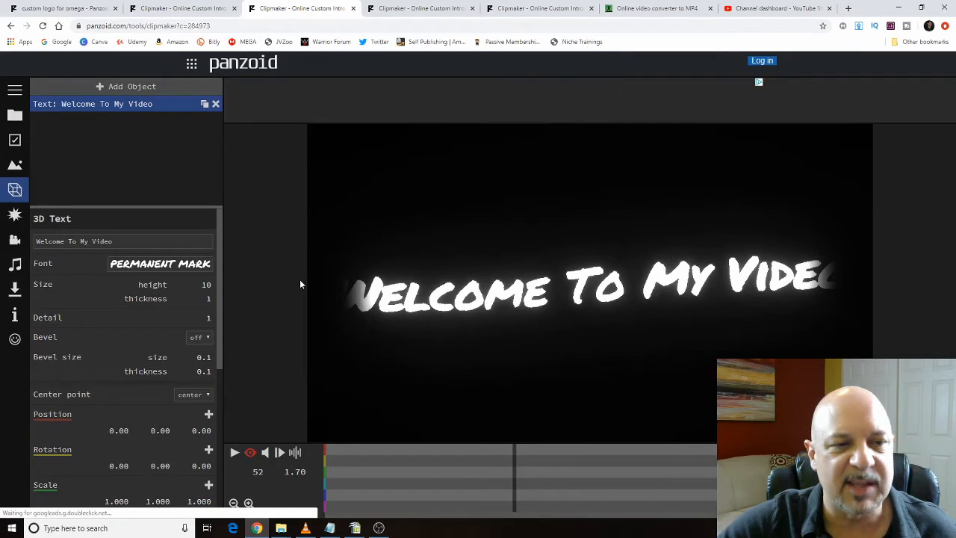
# Set the video download mode to extreme quality (slow), keep the .mkv (vp8/opus) format, and start the video render.
pyautogui.click(15, 264)
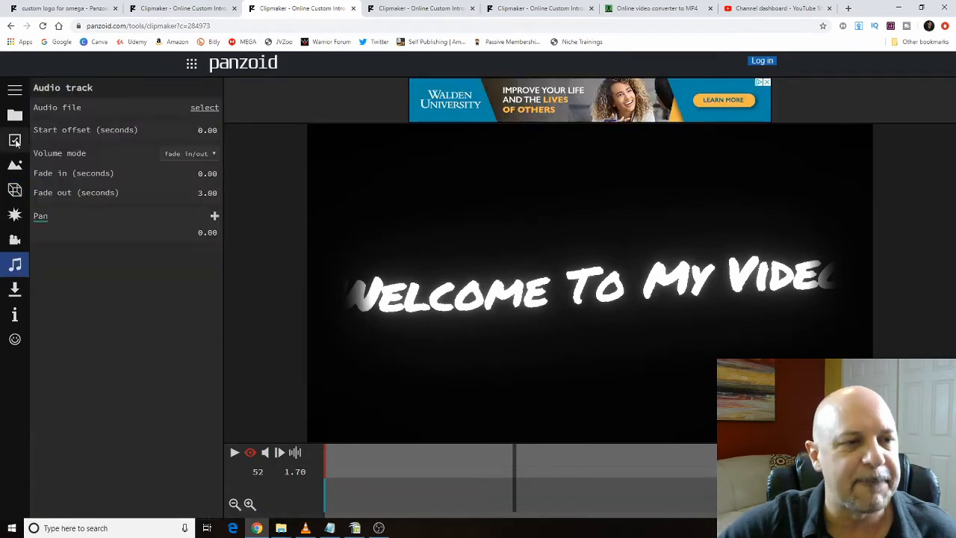
pyautogui.click(15, 291)
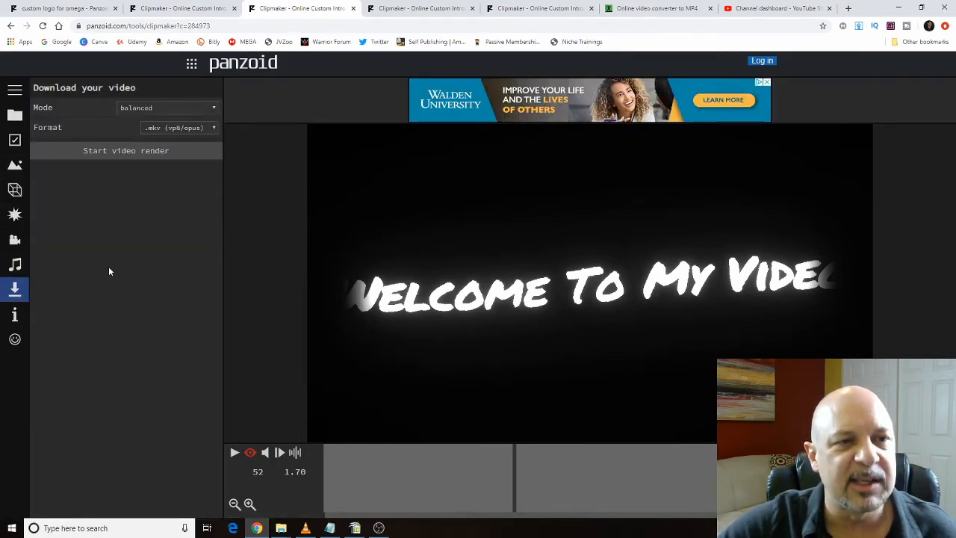
pyautogui.click(156, 109)
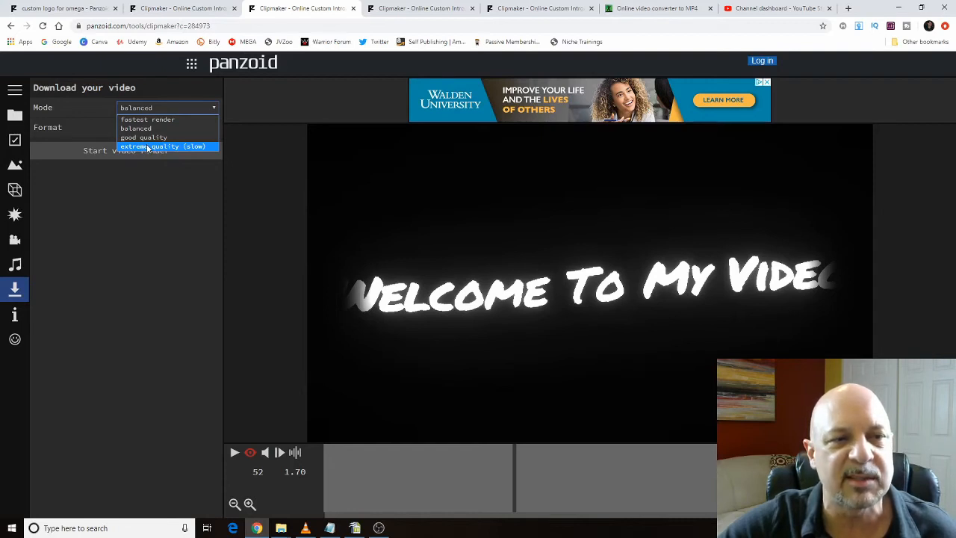
pyautogui.click(91, 175)
pyautogui.click(179, 109)
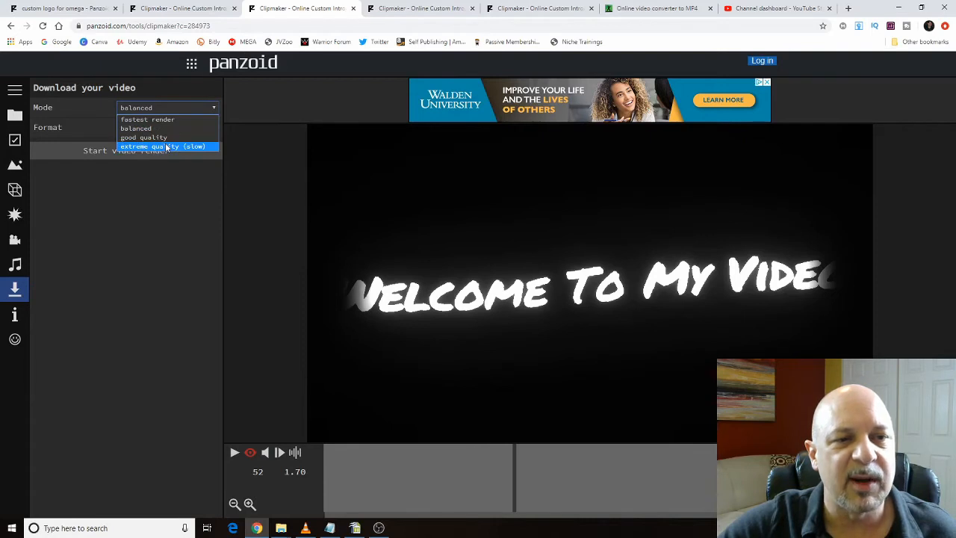
pyautogui.click(140, 129)
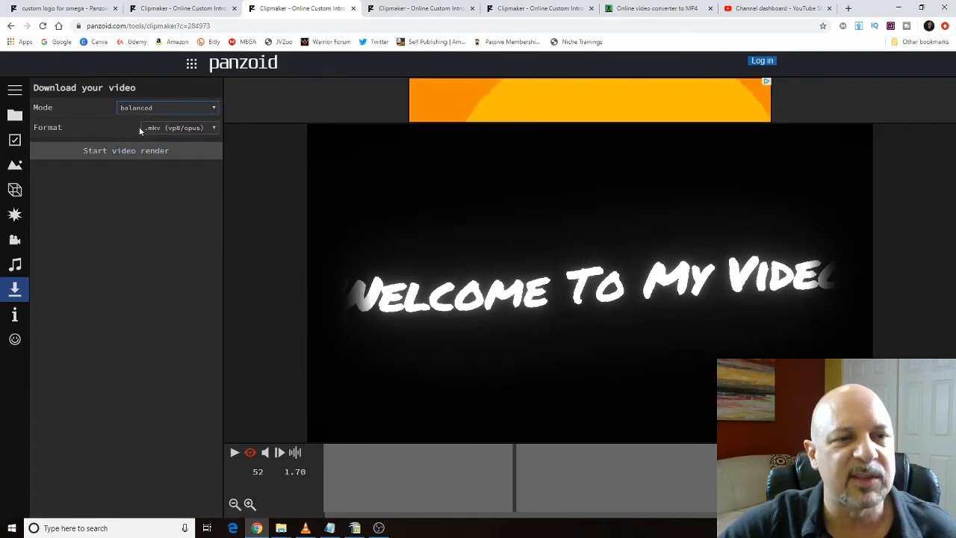
pyautogui.click(190, 129)
pyautogui.click(186, 128)
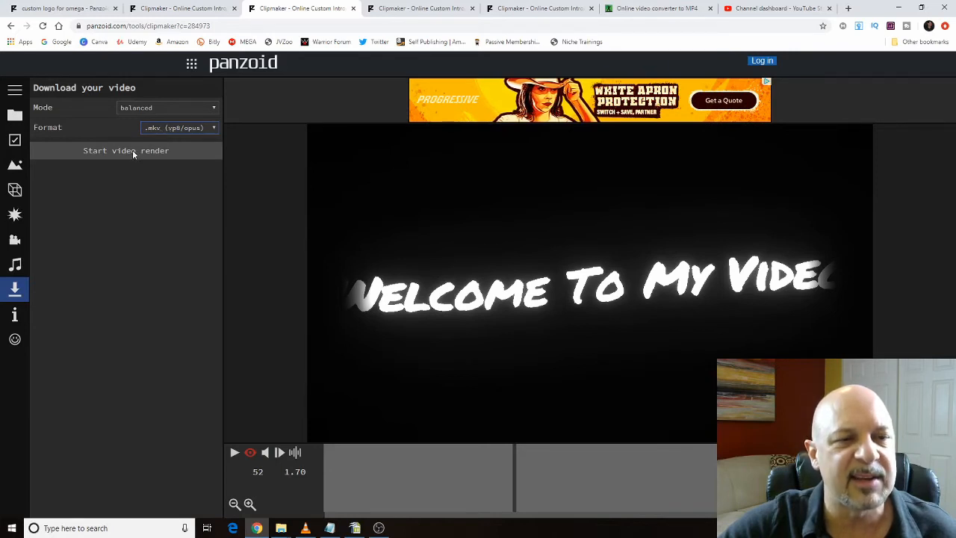
pyautogui.click(177, 107)
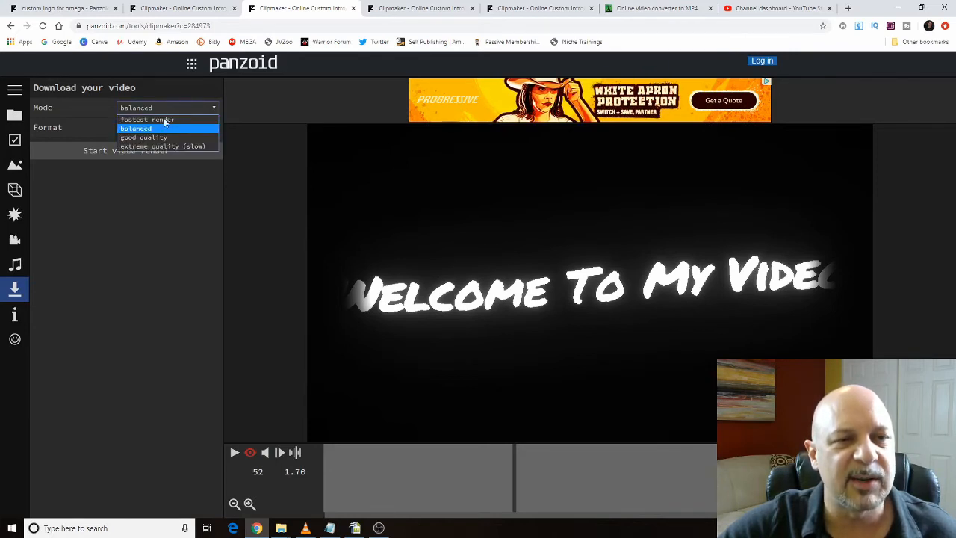
pyautogui.click(156, 146)
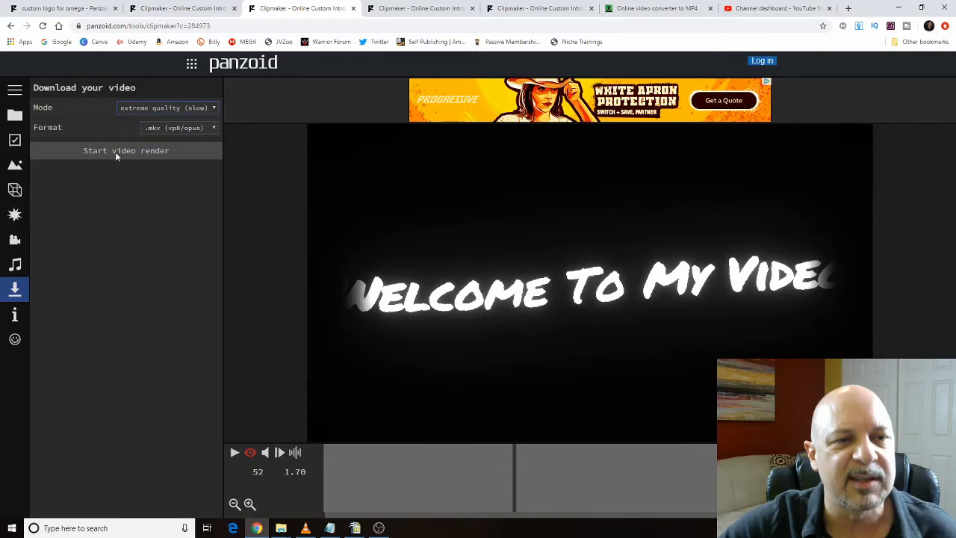
pyautogui.click(115, 152)
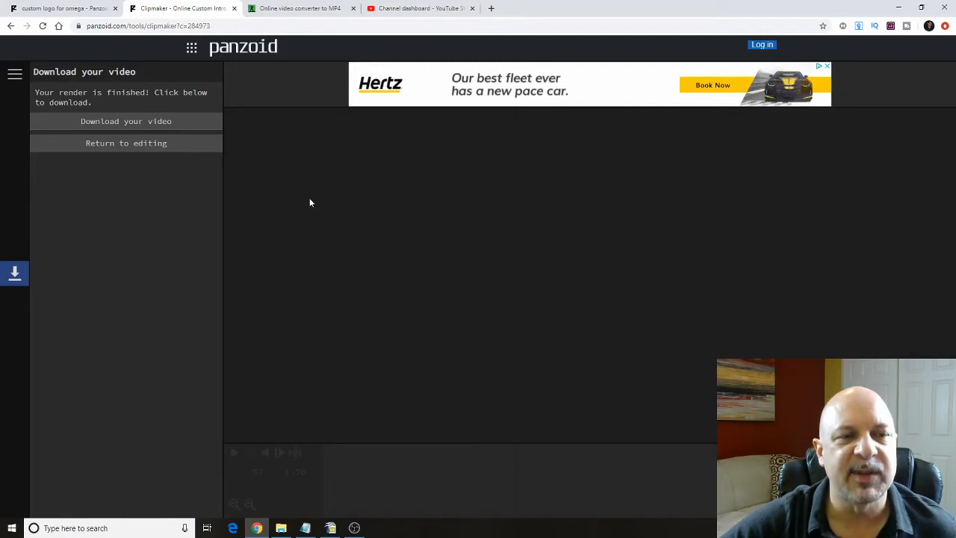
# Download the rendered intro as video.mkv into the Videos > YouTube folder and show that folder in File Explorer.
pyautogui.click(139, 124)
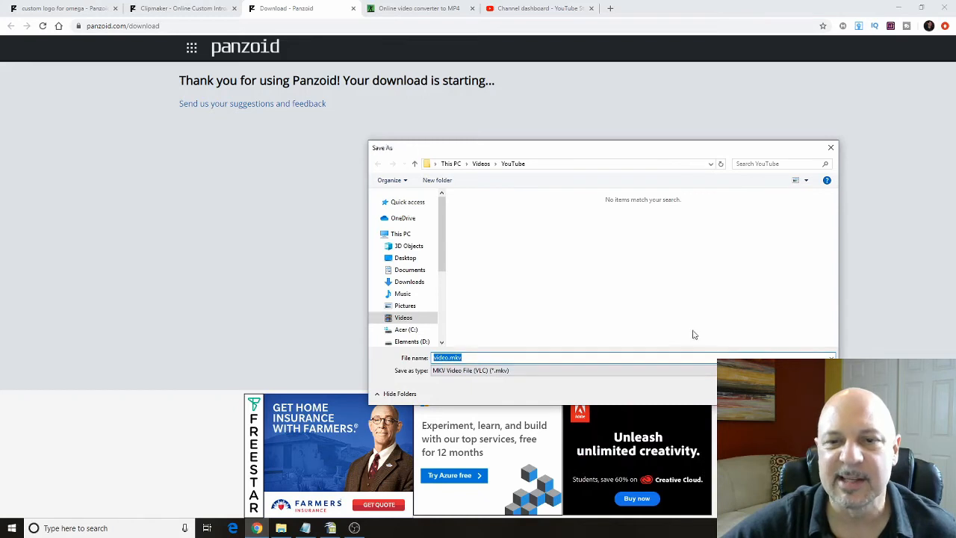
pyautogui.press('Return')
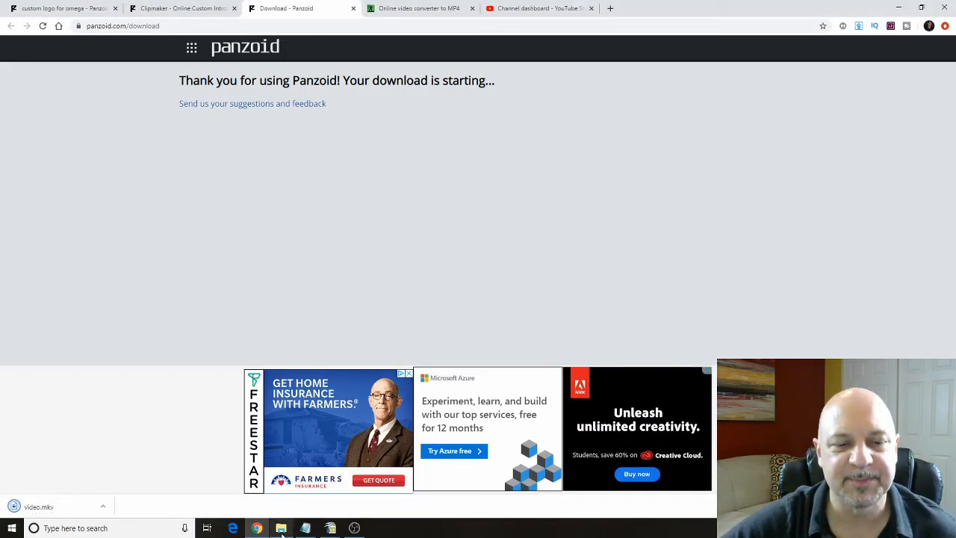
pyautogui.click(281, 528)
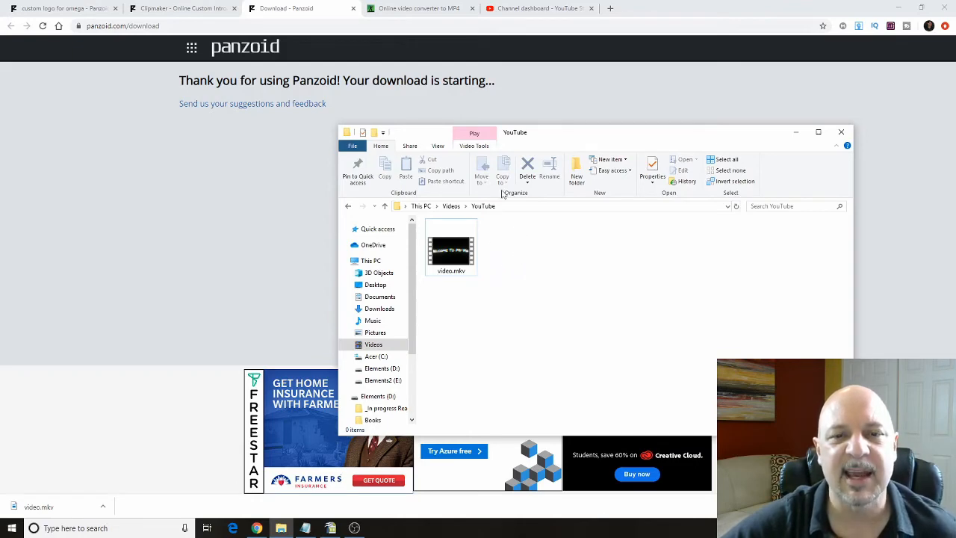
# Switch to the already open Online-Convert MP4 converter and upload video.mkv from the YouTube folder.
pyautogui.click(415, 11)
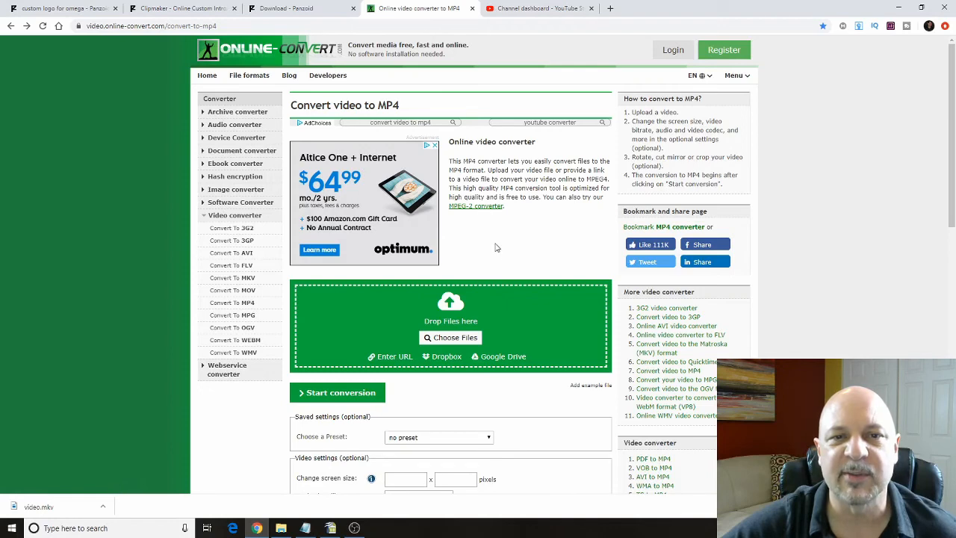
pyautogui.scroll(-1, 503, 257)
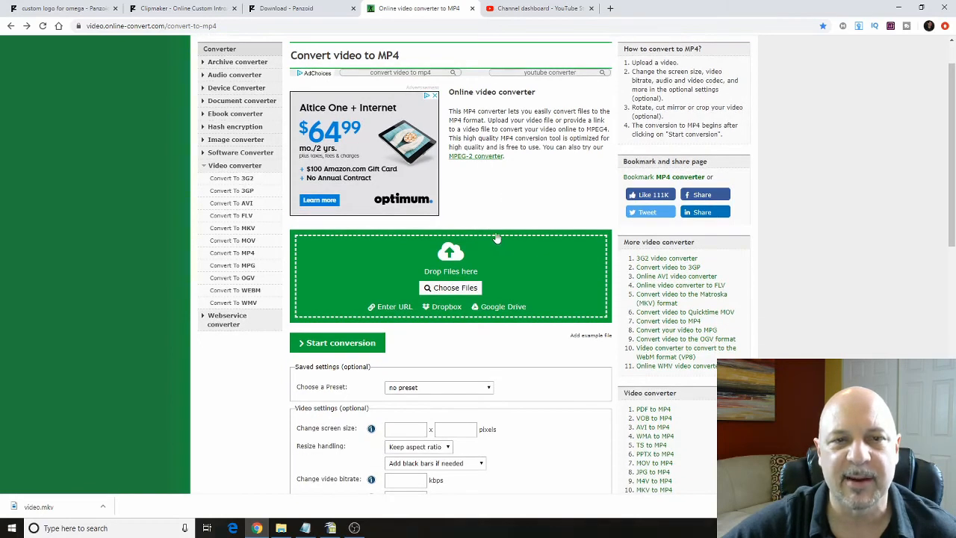
pyautogui.scroll(1, 506, 252)
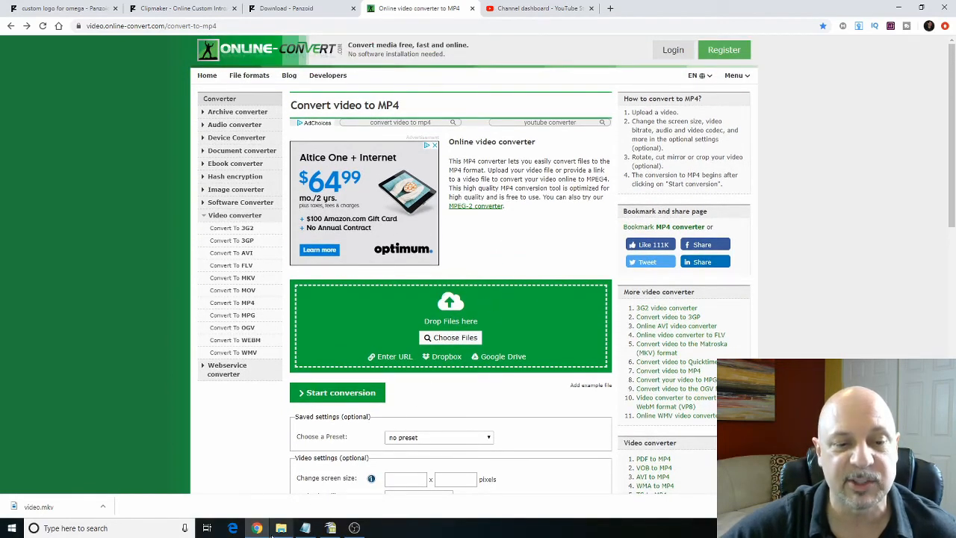
pyautogui.click(281, 528)
pyautogui.moveTo(557, 147); pyautogui.dragTo(689, 149)
pyautogui.moveTo(584, 250); pyautogui.dragTo(429, 336)
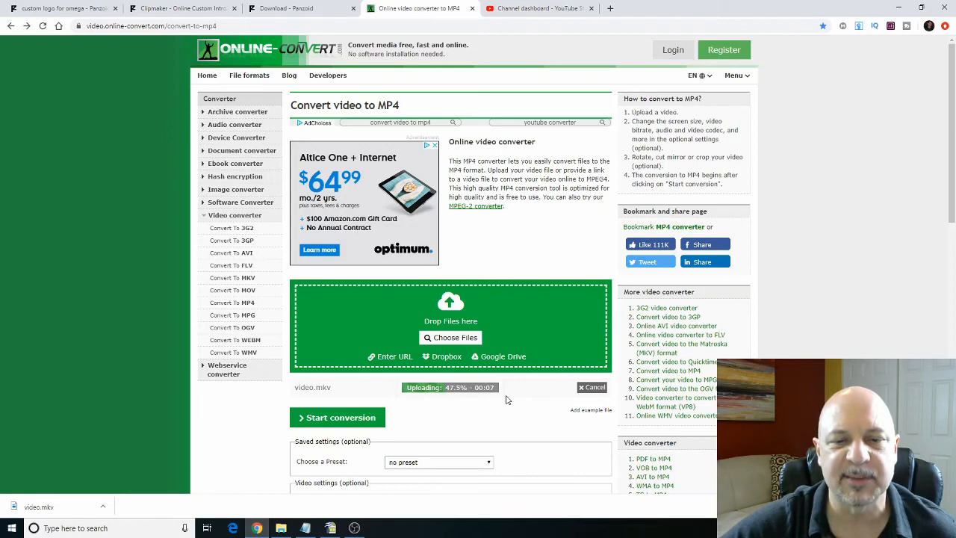
# Convert the uploaded video.mkv to MP4 with the default settings and save it as video.mp4 in the YouTube folder.
pyautogui.scroll(-2, 486, 343)
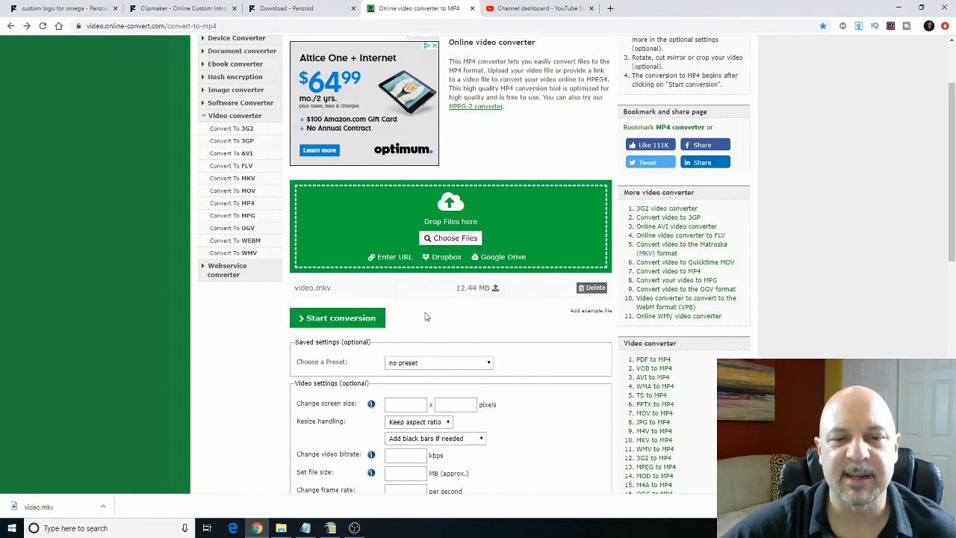
pyautogui.scroll(-1, 373, 339)
pyautogui.scroll(-2, 395, 359)
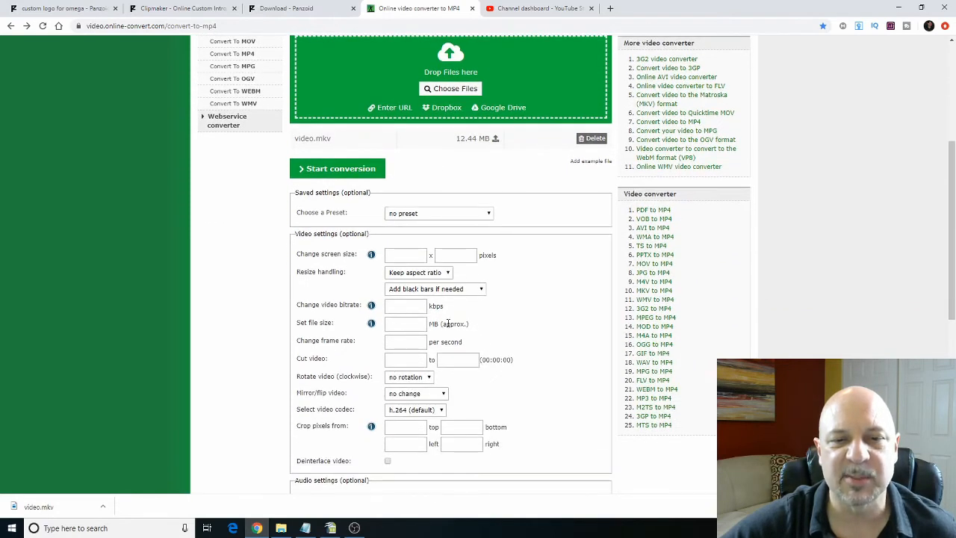
pyautogui.scroll(1, 396, 359)
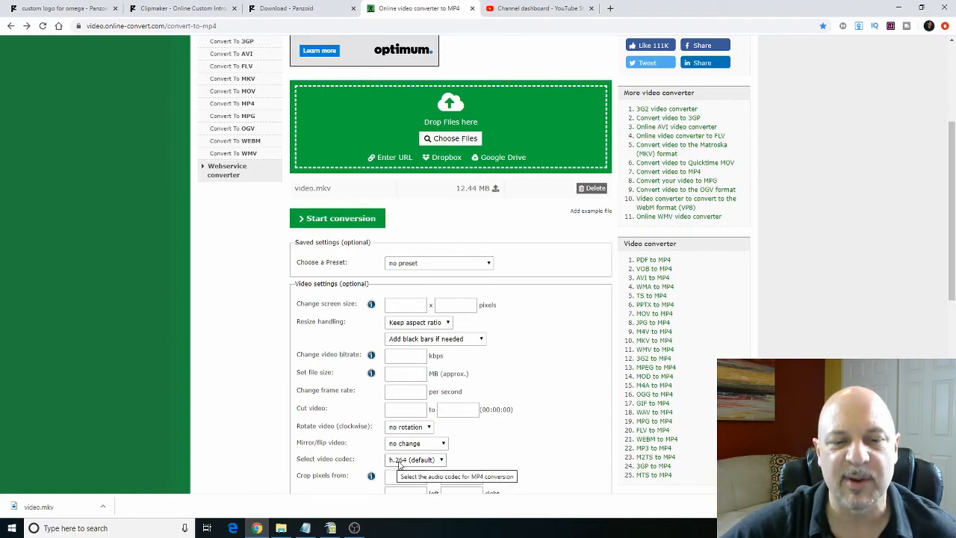
pyautogui.scroll(-1, 538, 320)
pyautogui.scroll(1, 535, 318)
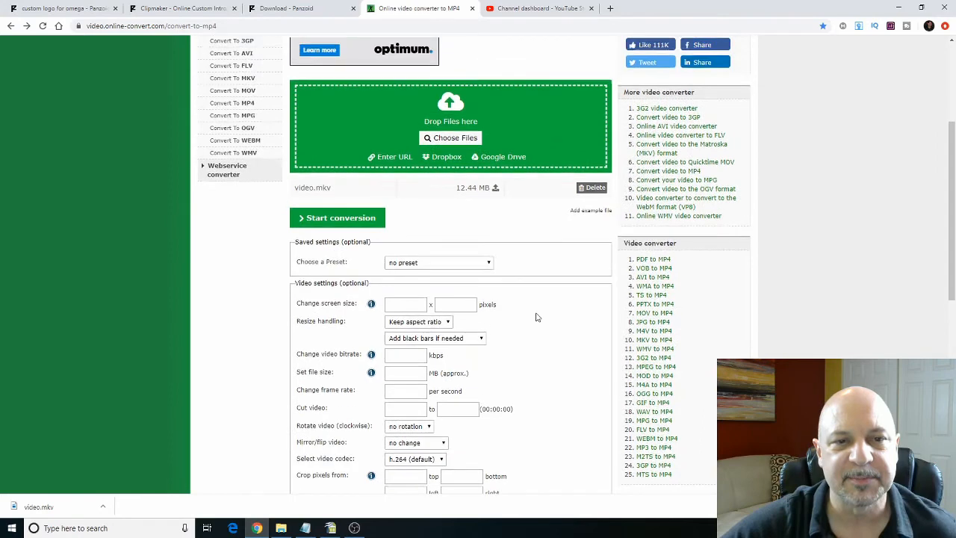
pyautogui.click(338, 221)
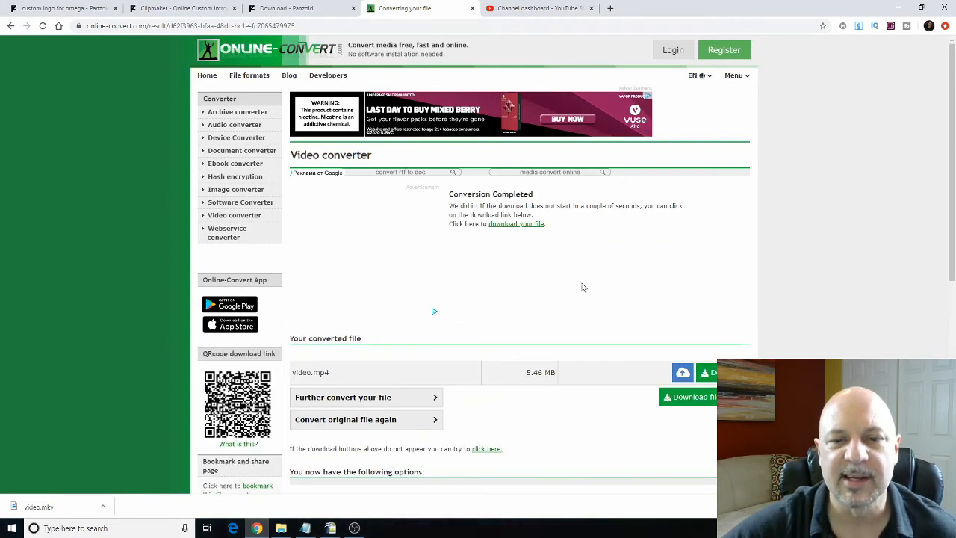
pyautogui.click(706, 372)
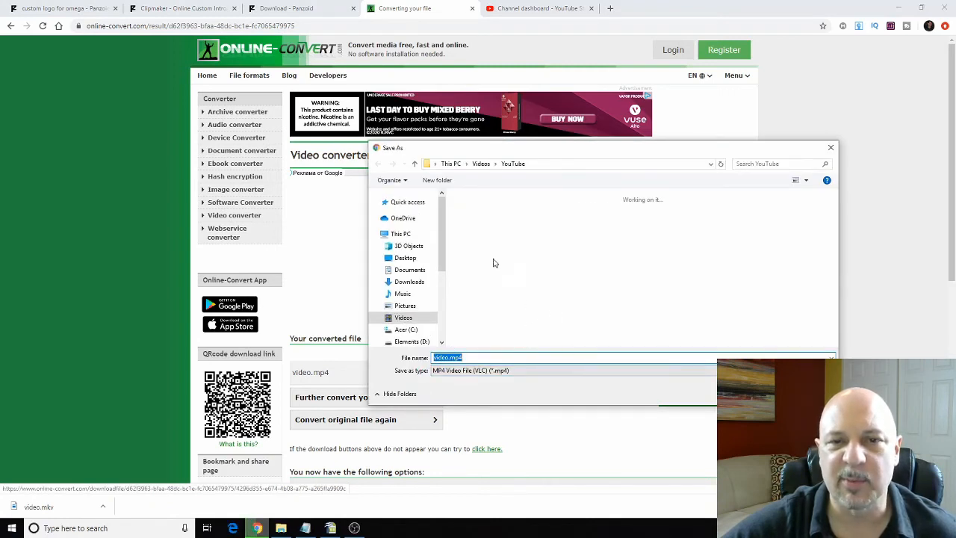
pyautogui.press('Return')
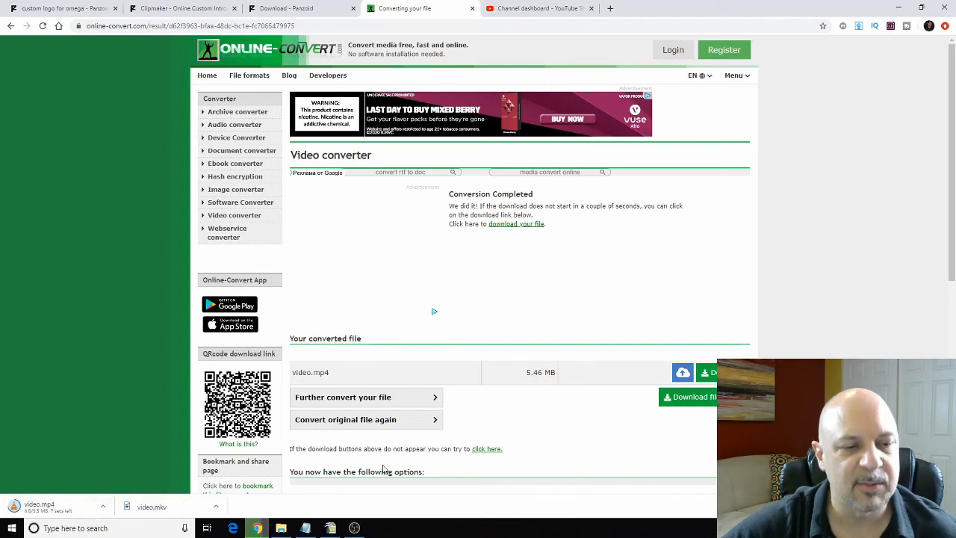
# Switch to File Explorer and play video.mp4 from the YouTube folder in VLC media player.
pyautogui.click(283, 528)
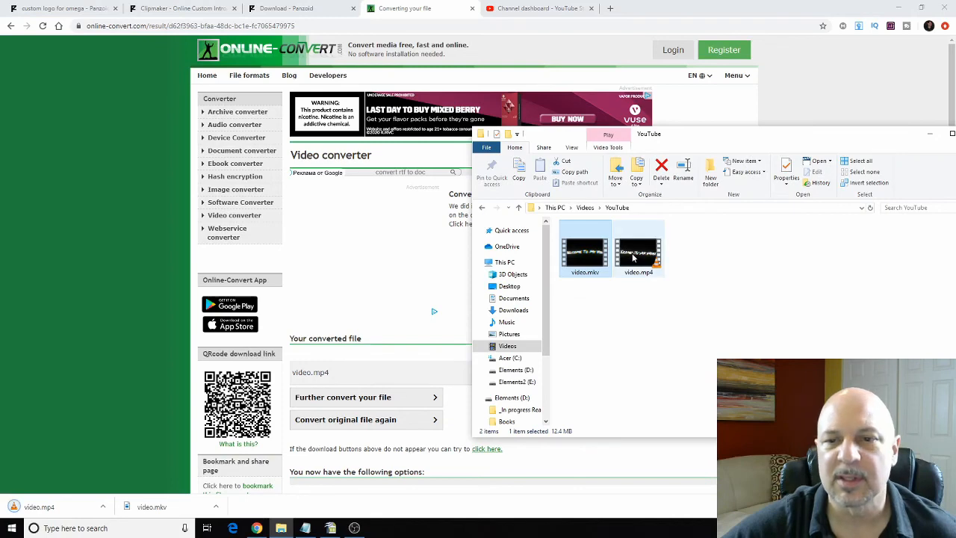
pyautogui.click(634, 258)
pyautogui.press('Return')
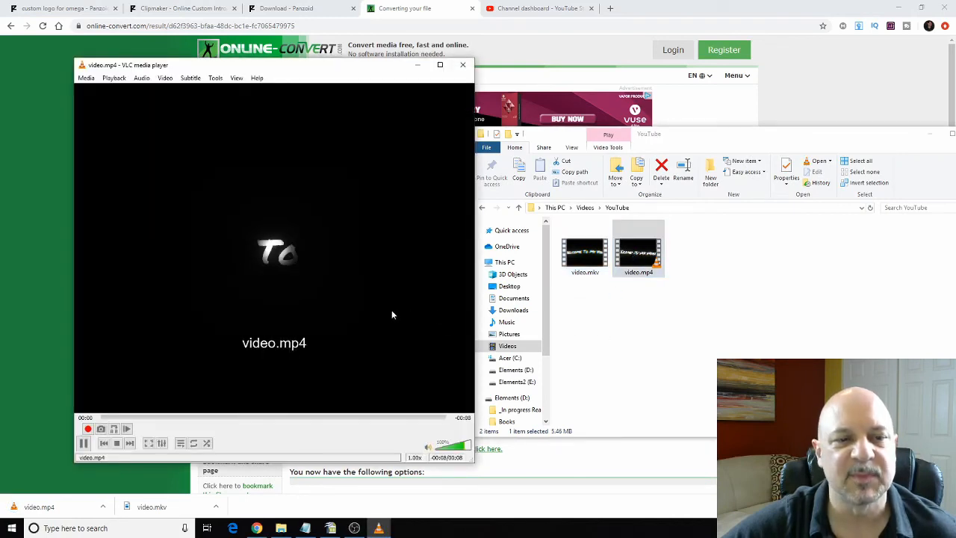